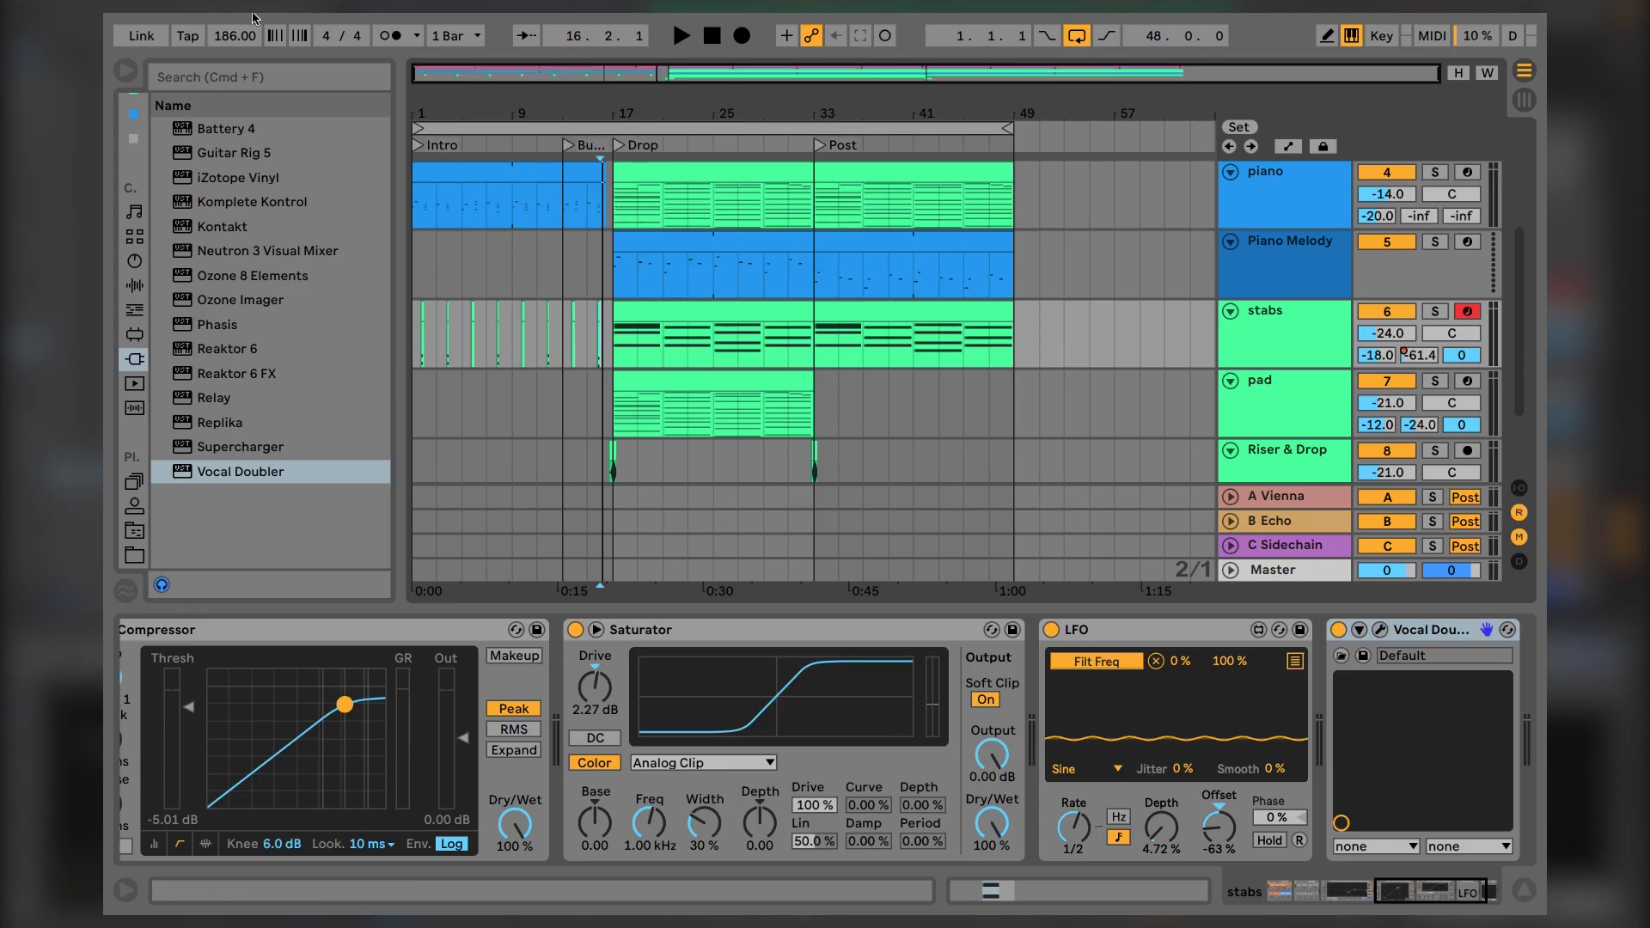
- Open the audio preferences, check the driver type and choose Built-in Output (0 In, 2 Out) as the audio output device
click(162, 22)
click(193, 72)
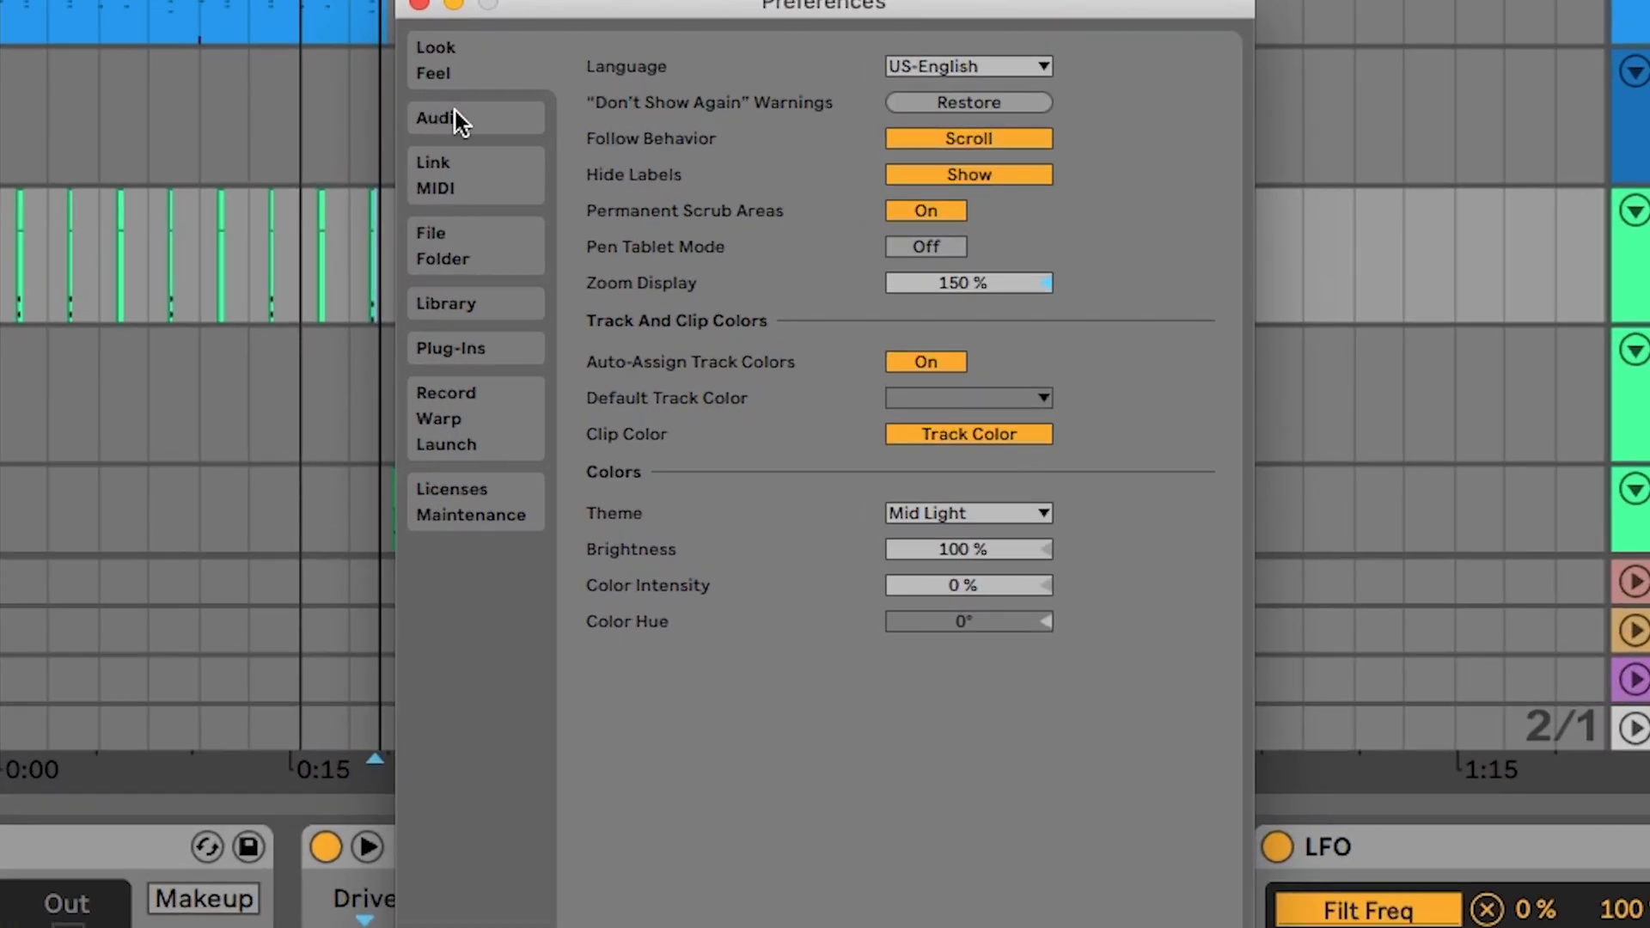
click(457, 112)
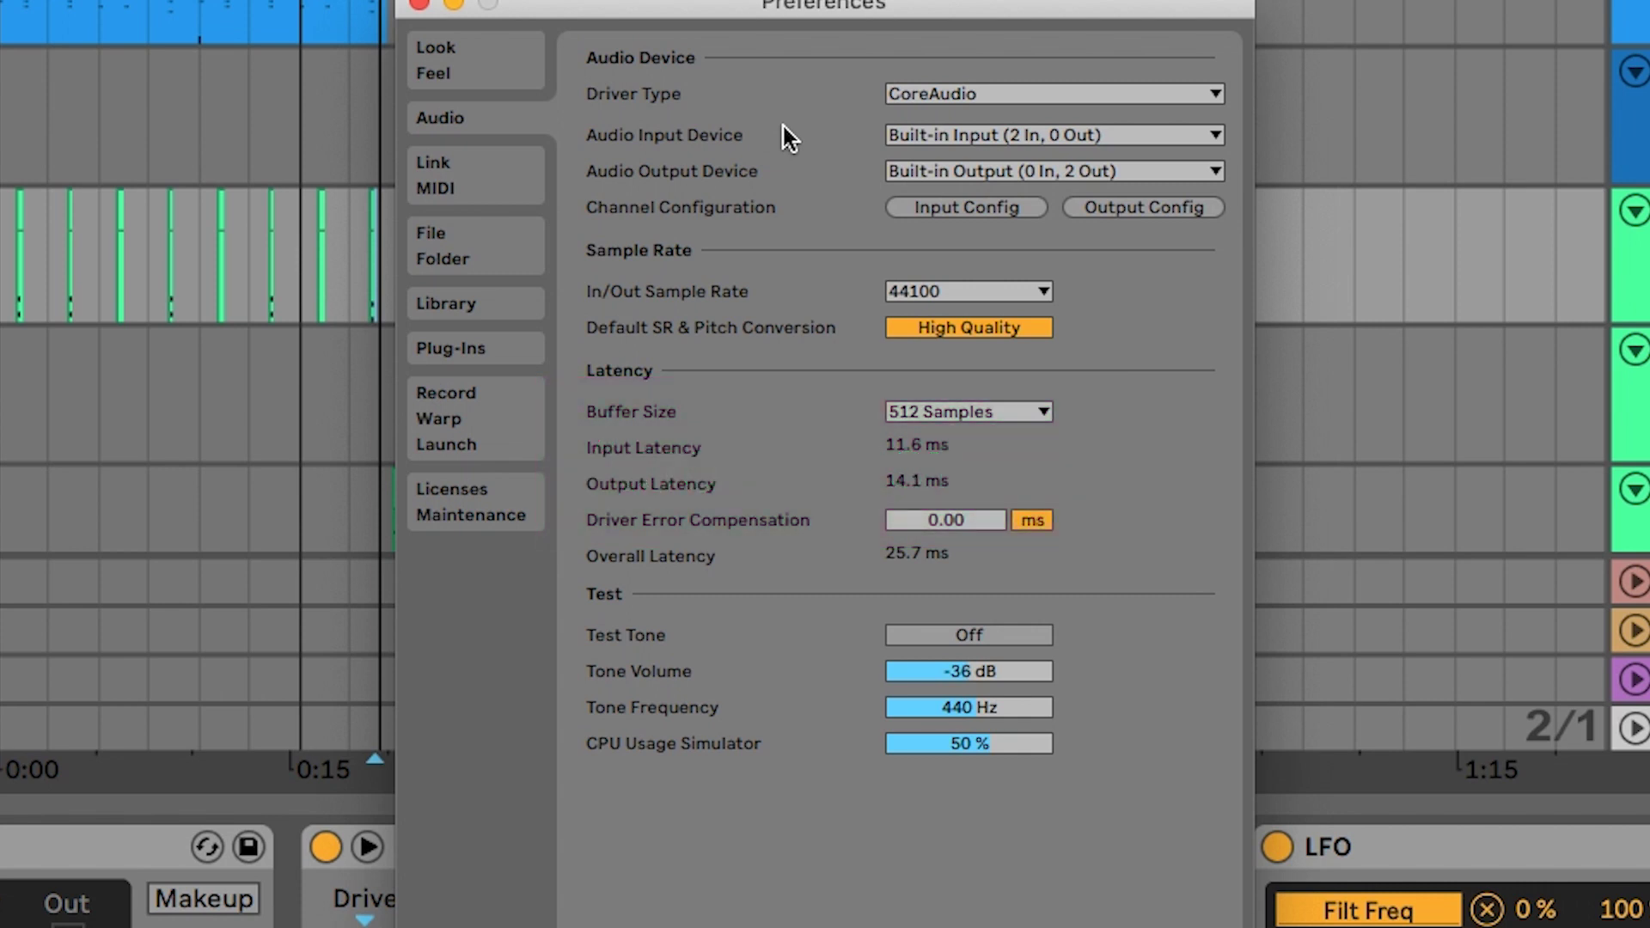
click(1009, 91)
click(1007, 89)
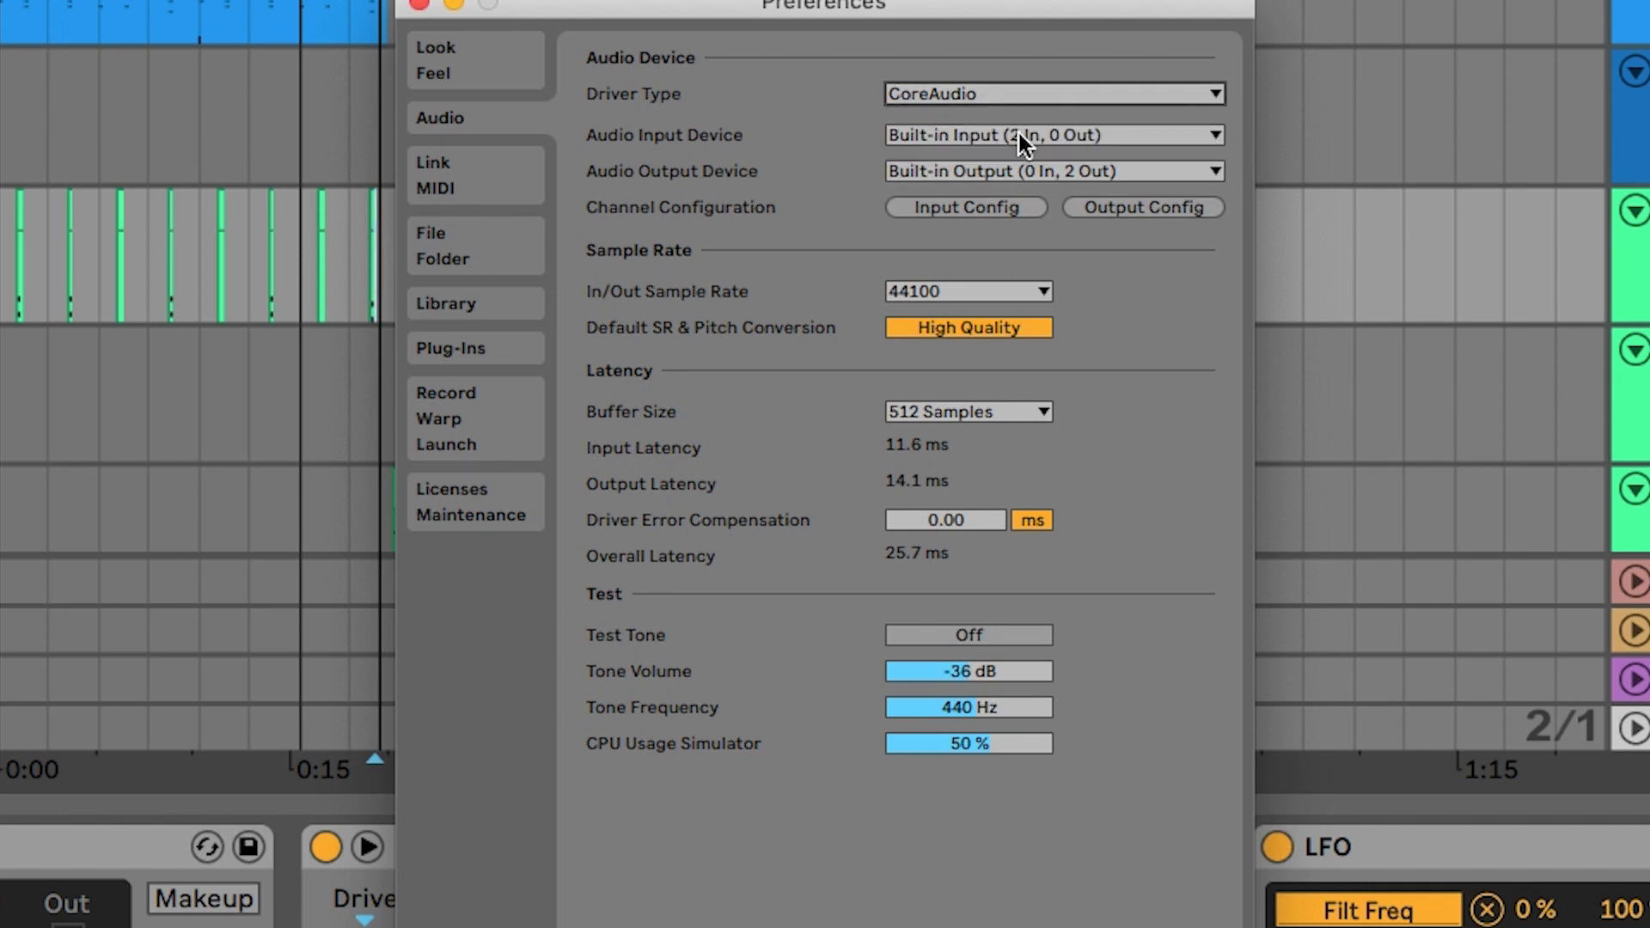
click(1042, 169)
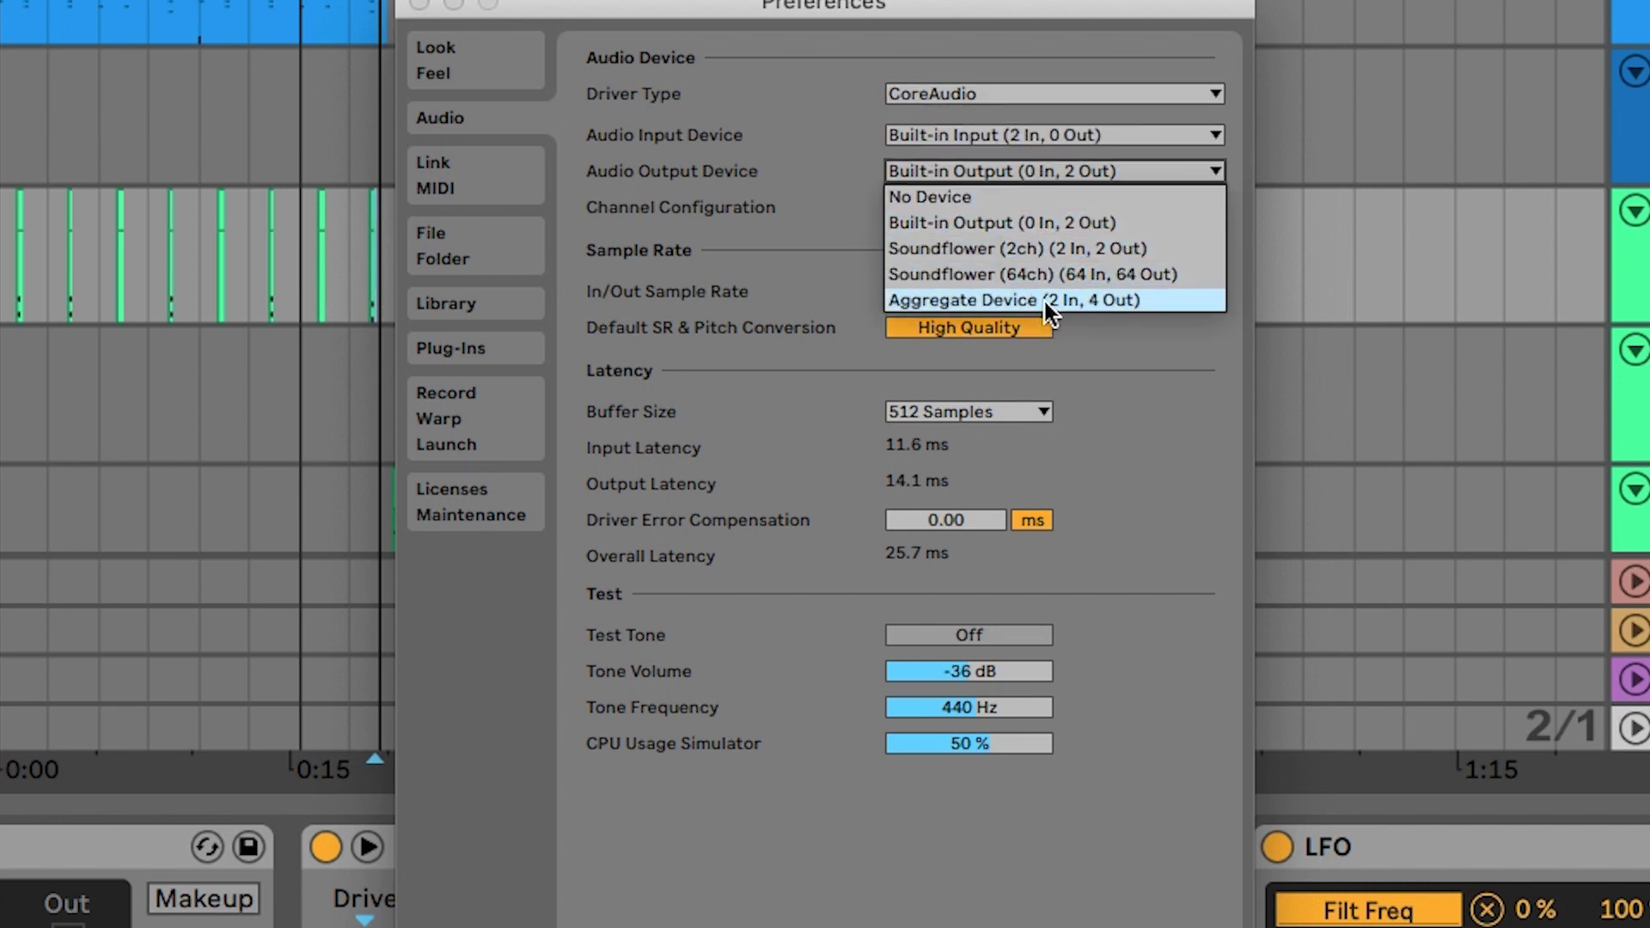
click(1033, 223)
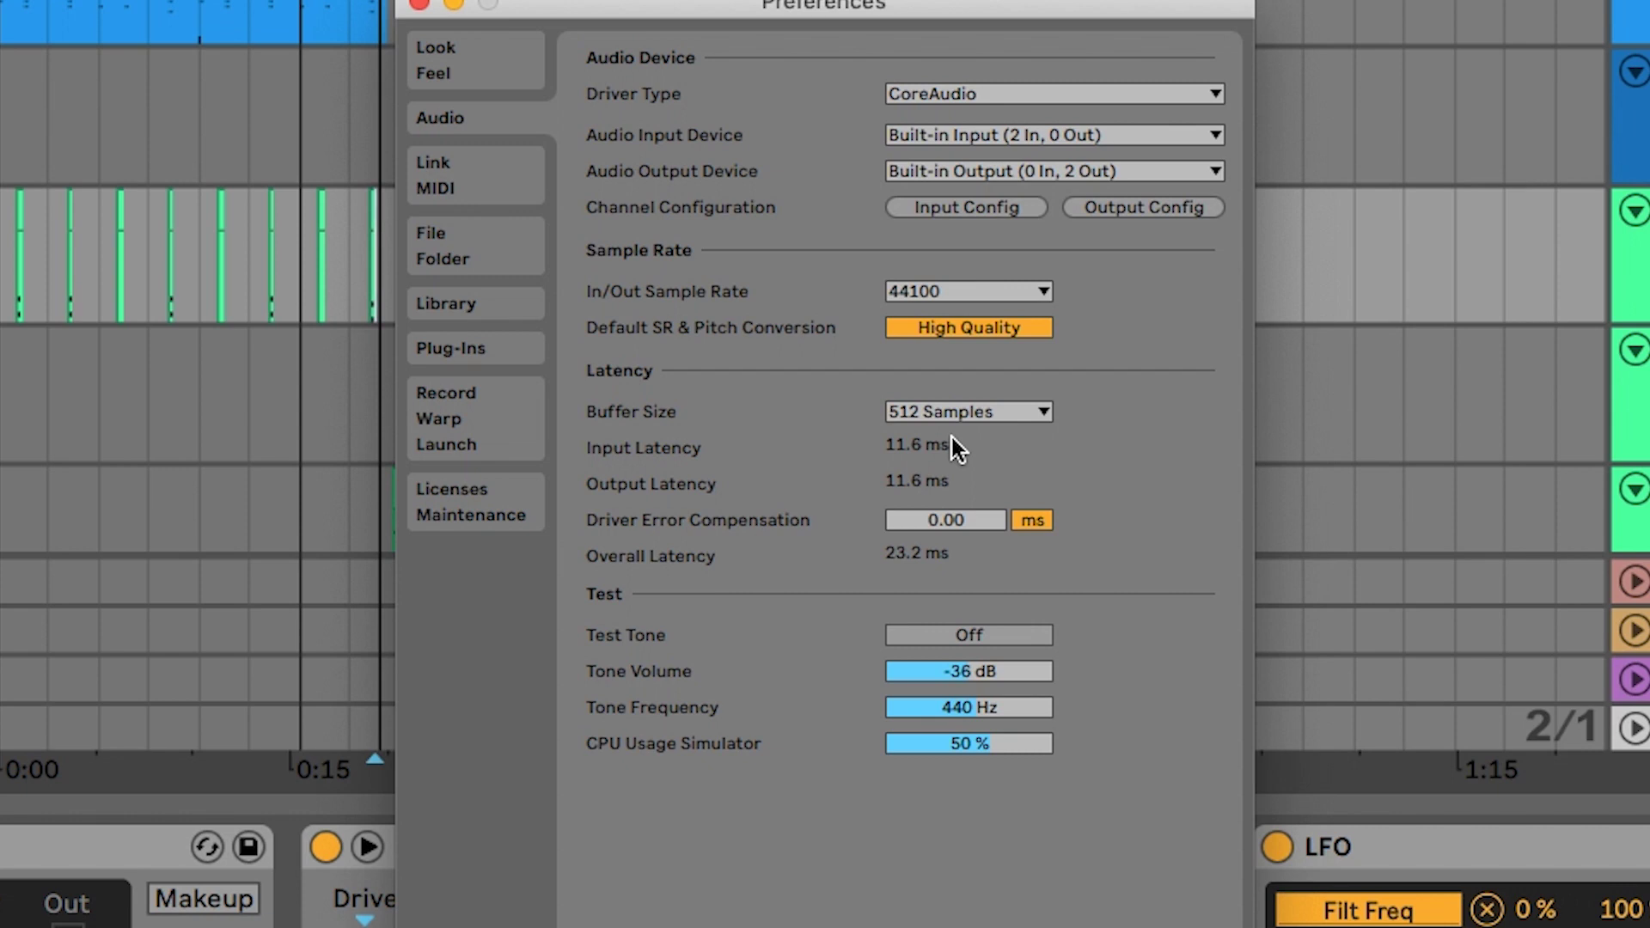
- Set the audio buffer size to 128 Samples and close the preferences
click(963, 411)
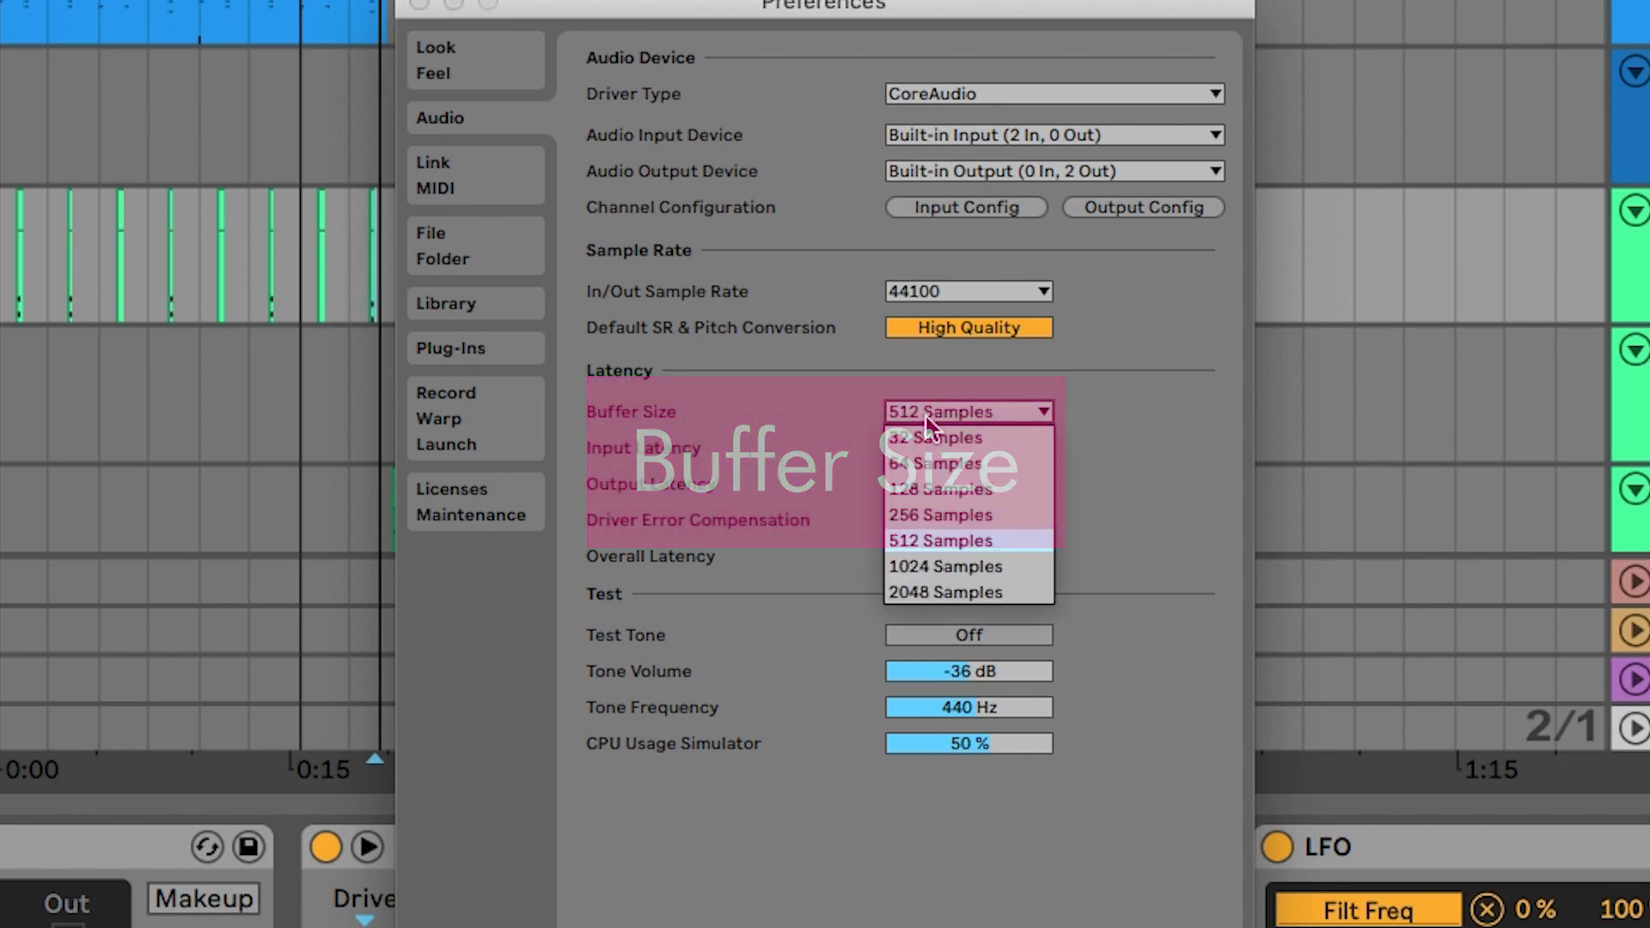
click(970, 487)
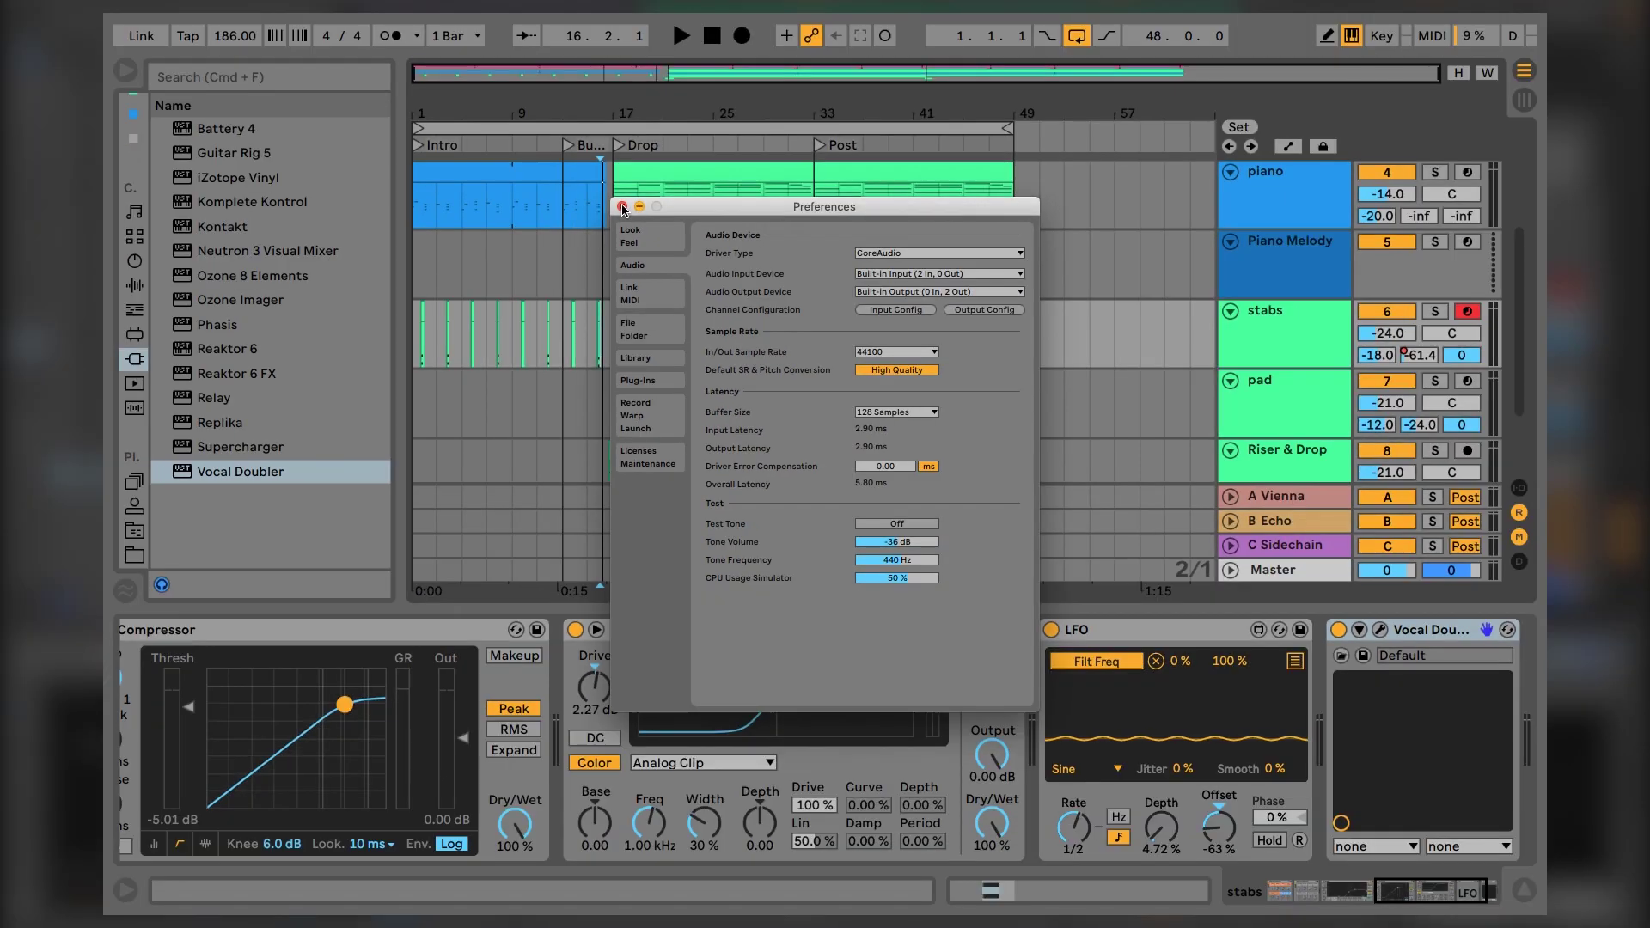
click(623, 207)
- Turn off oversampling for the EQ Eight on the piano track
key(Tab)
click(748, 862)
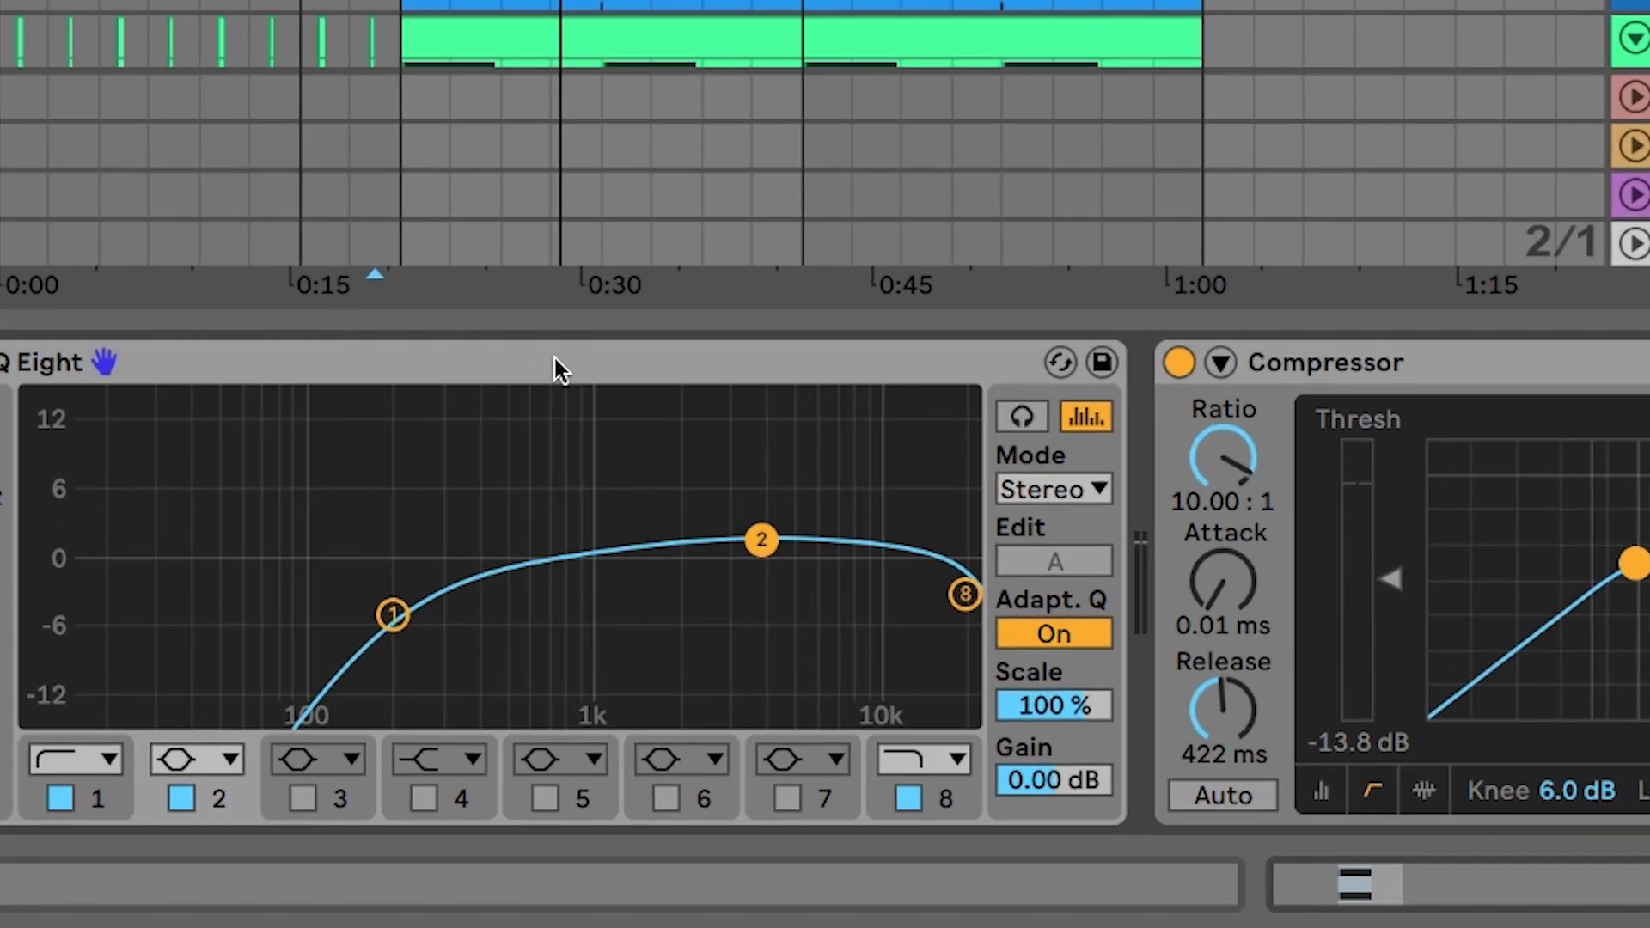
right_click(689, 629)
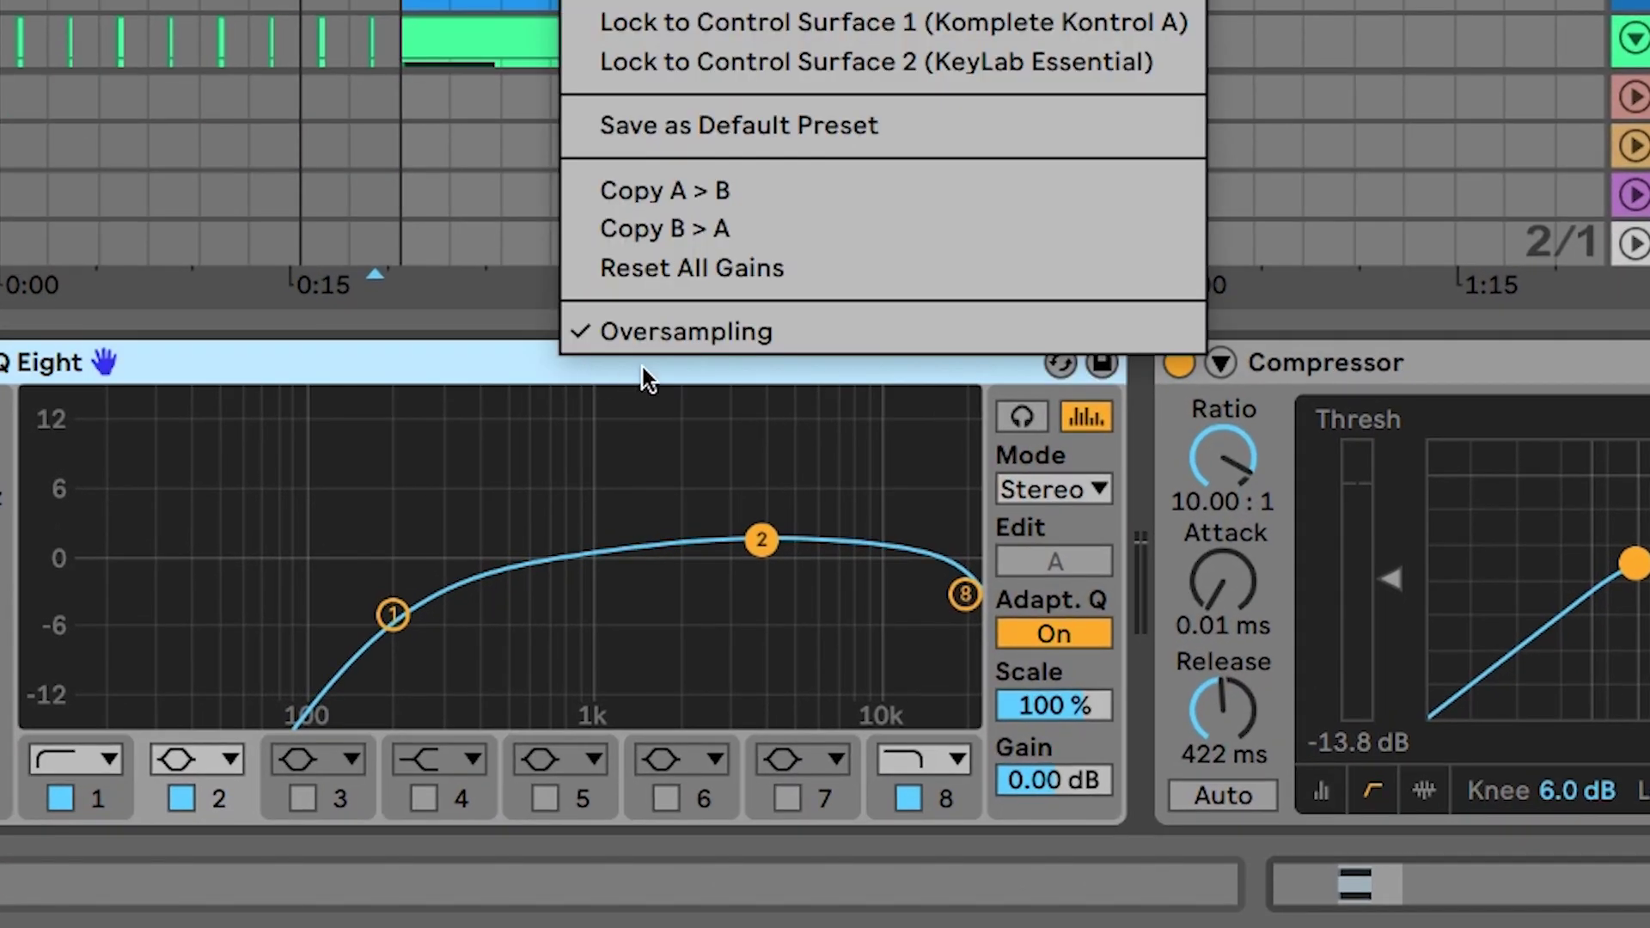
click(790, 331)
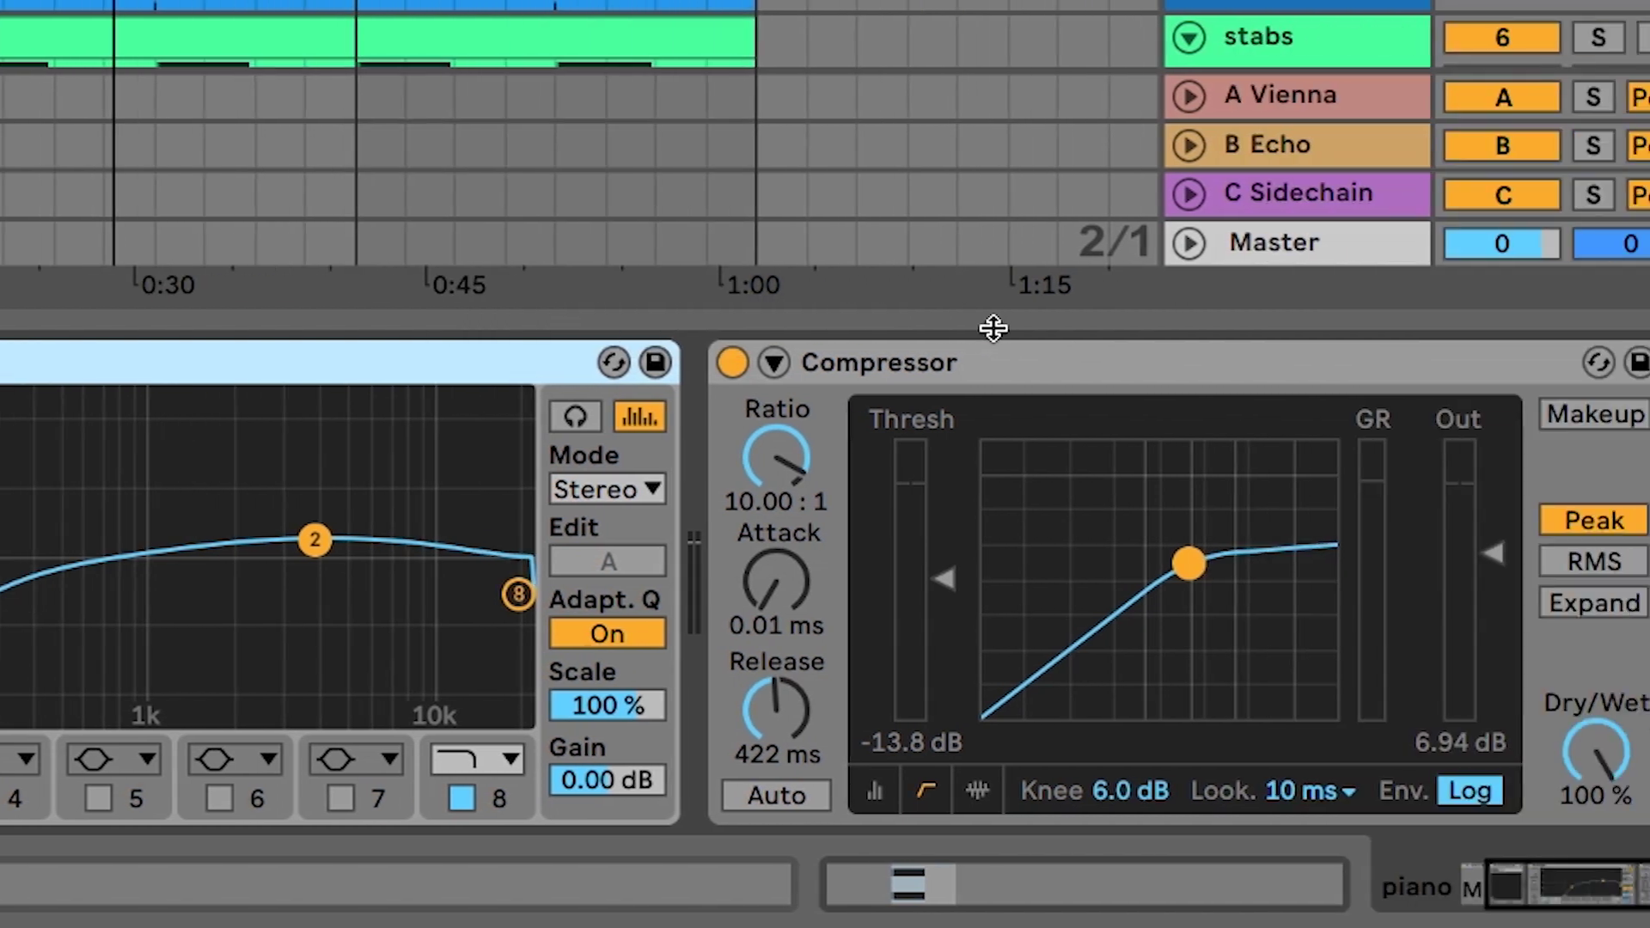
- Set the lookahead of the piano track's Compressor to 0 ms
click(952, 346)
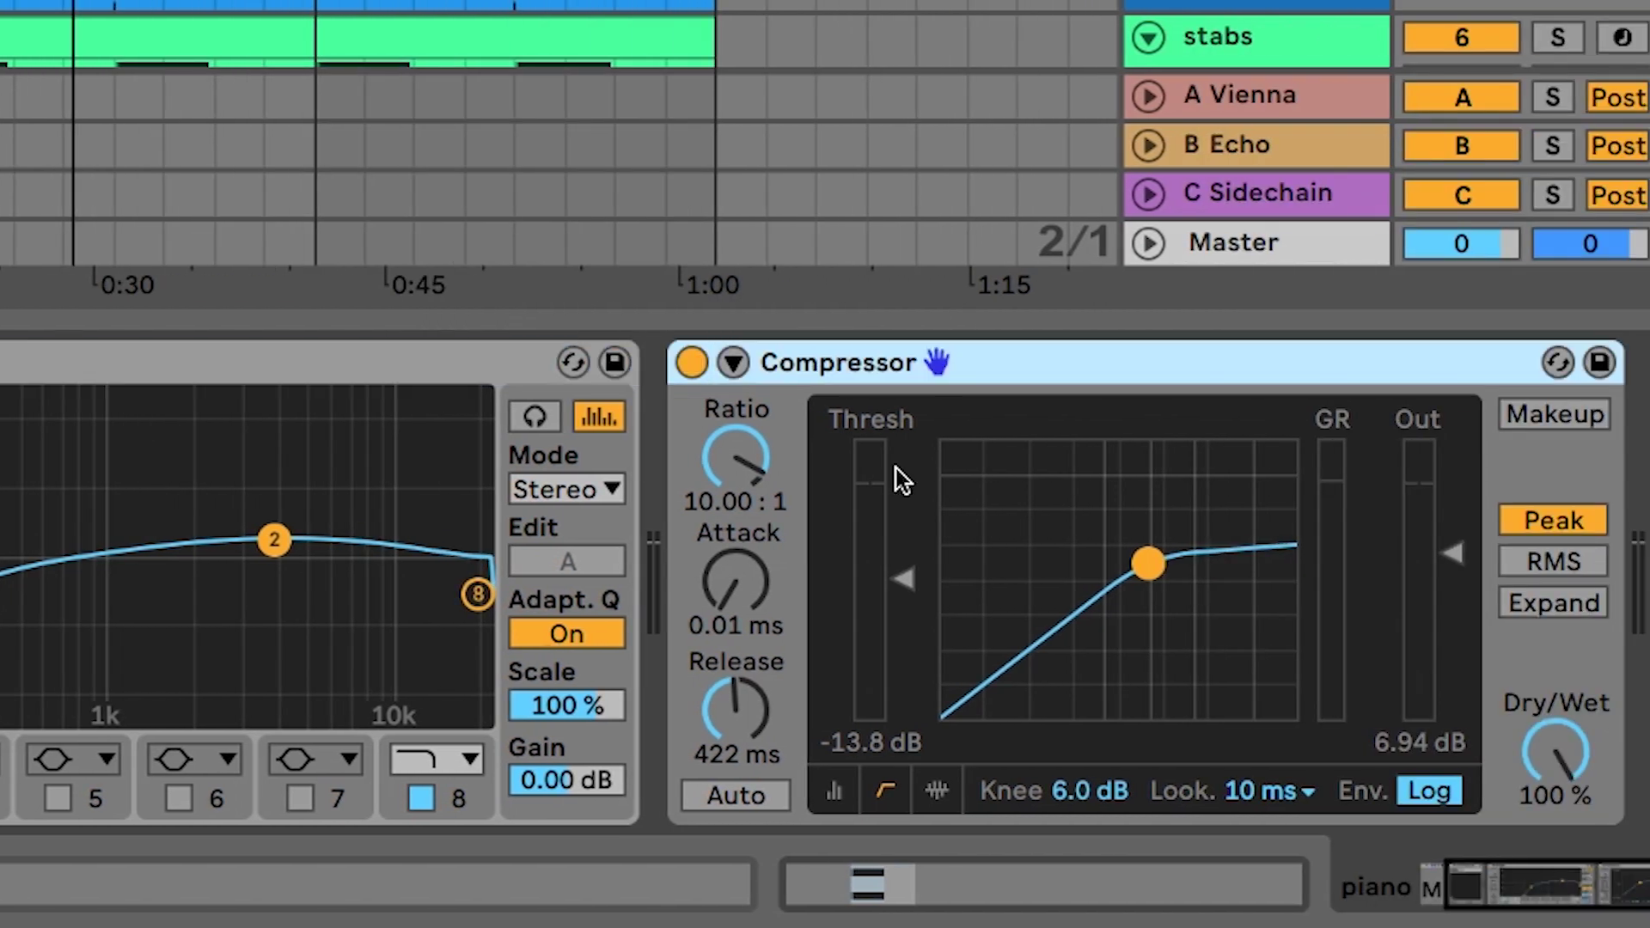
click(1267, 792)
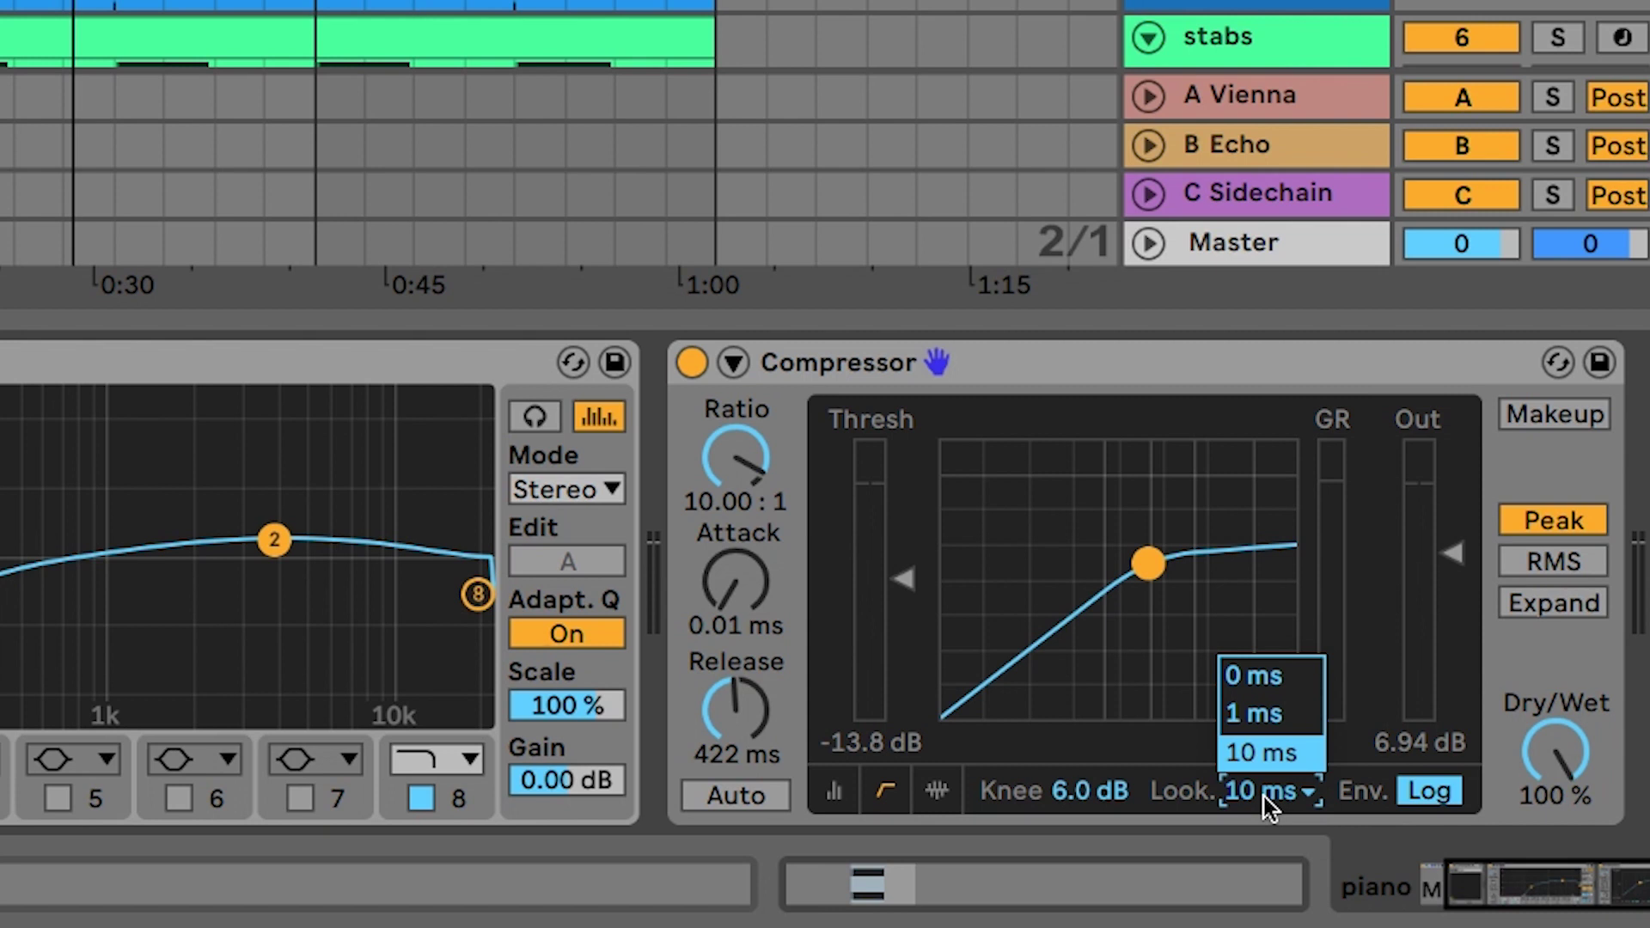
click(1287, 687)
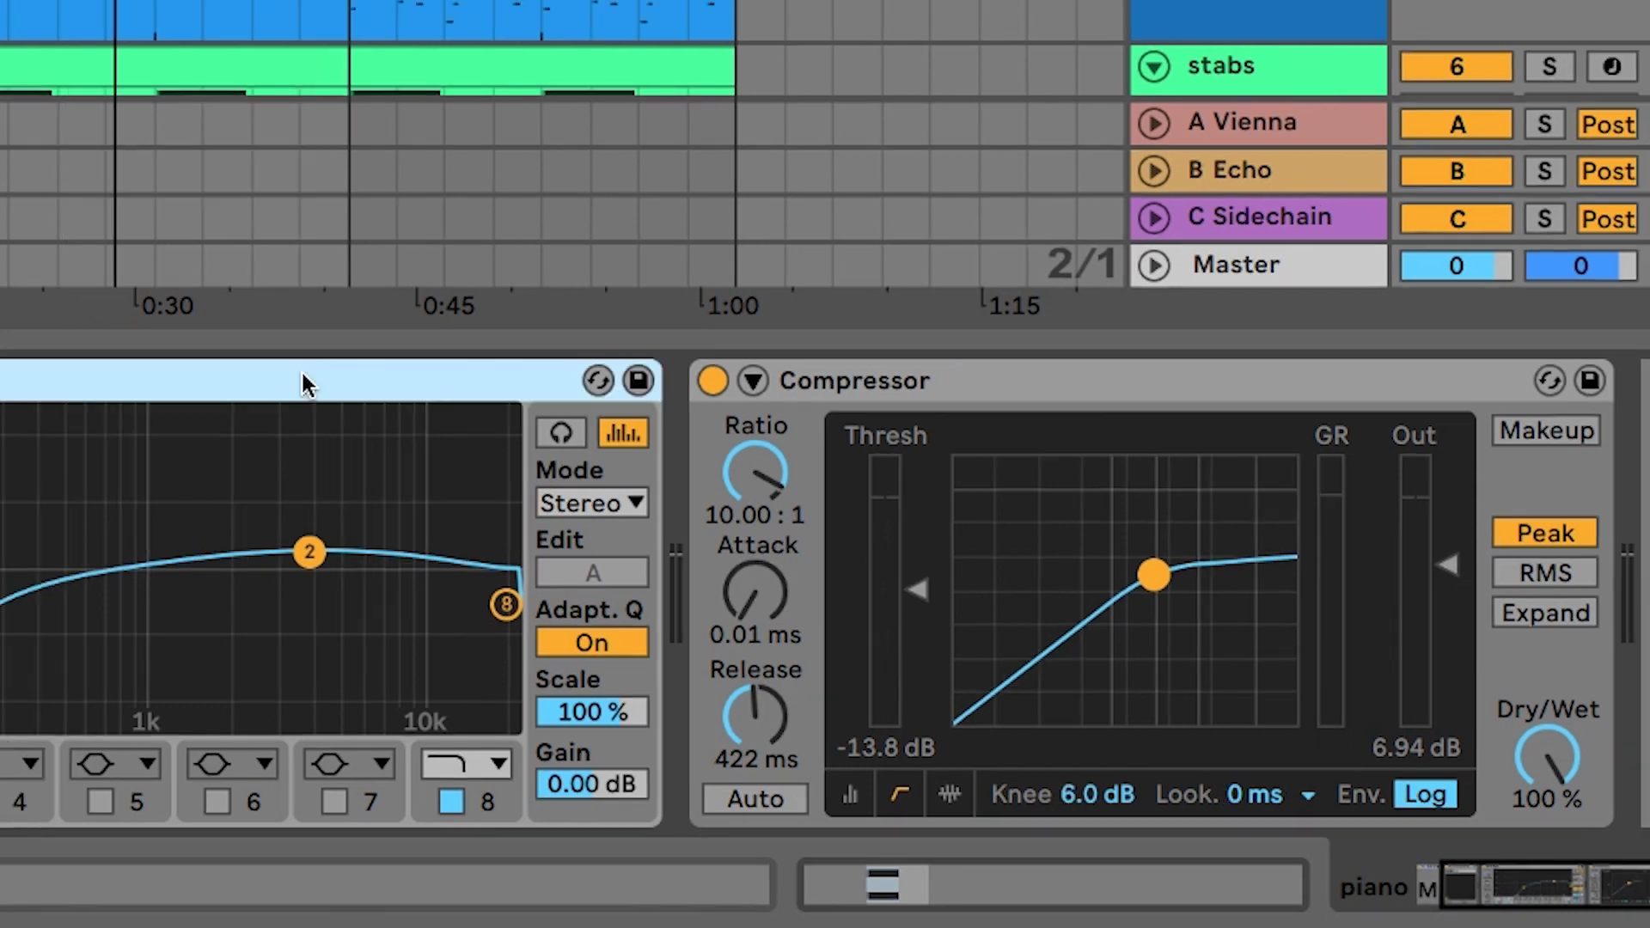
- Delete the EQ Eight and the Compressor from the piano track's device chain
click(271, 367)
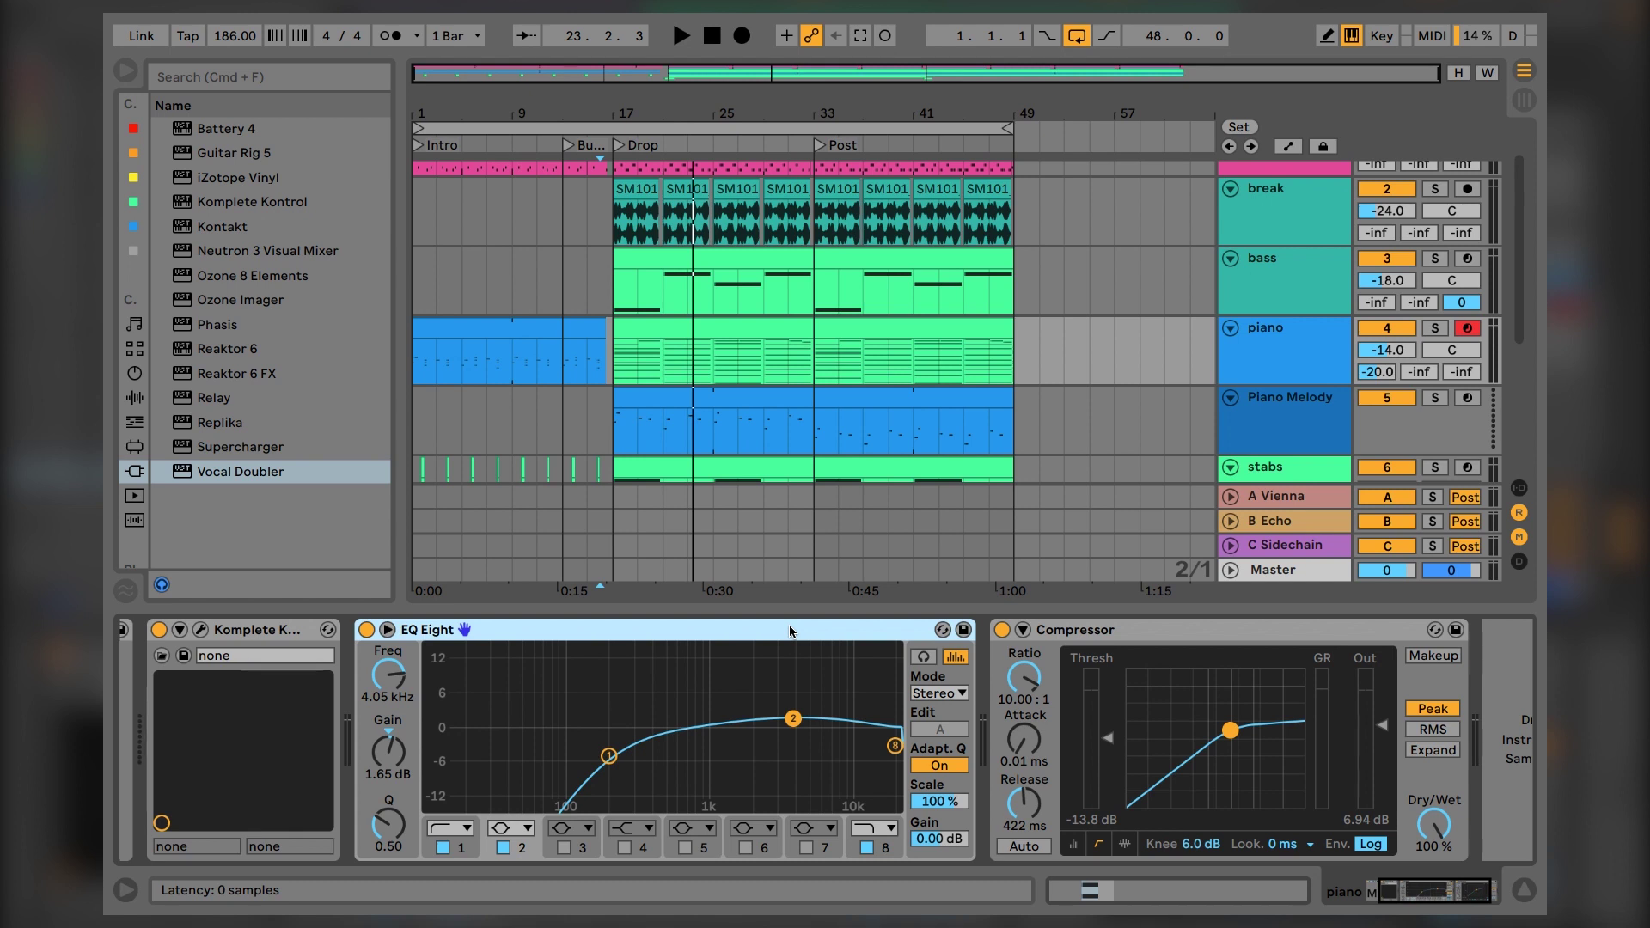
key(Delete)
key(Delete)
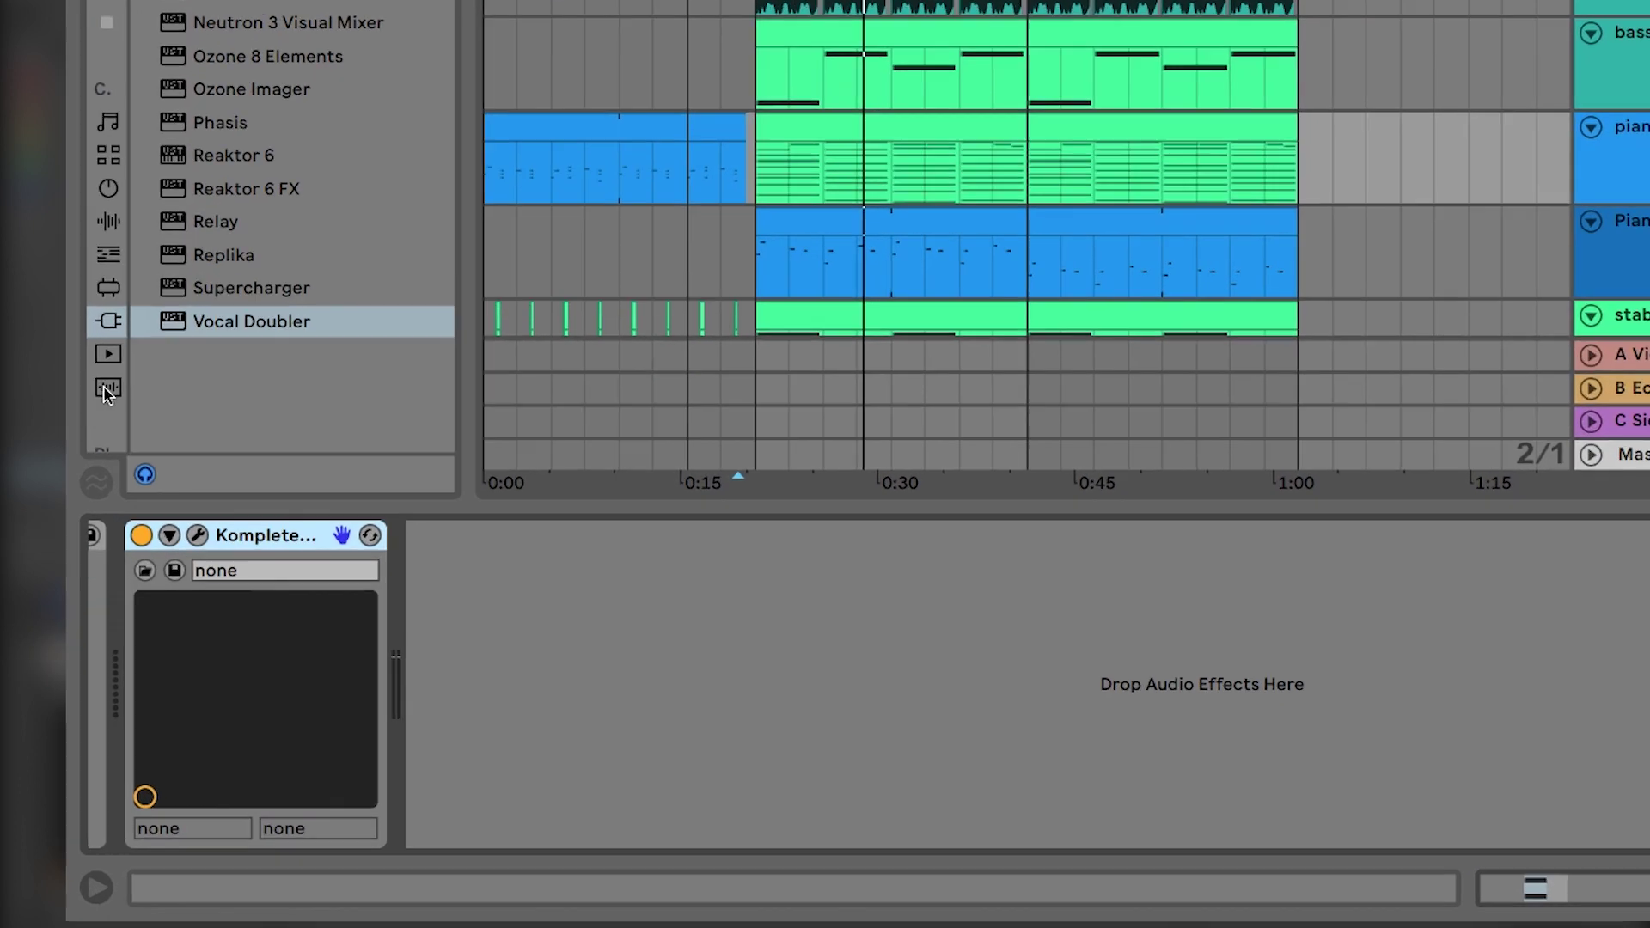
- Load the FX - Mixing Channel Strip.adg rack from the browser after the Komplete Kontrol device on the piano track
scroll(107, 394, down, 3)
click(114, 308)
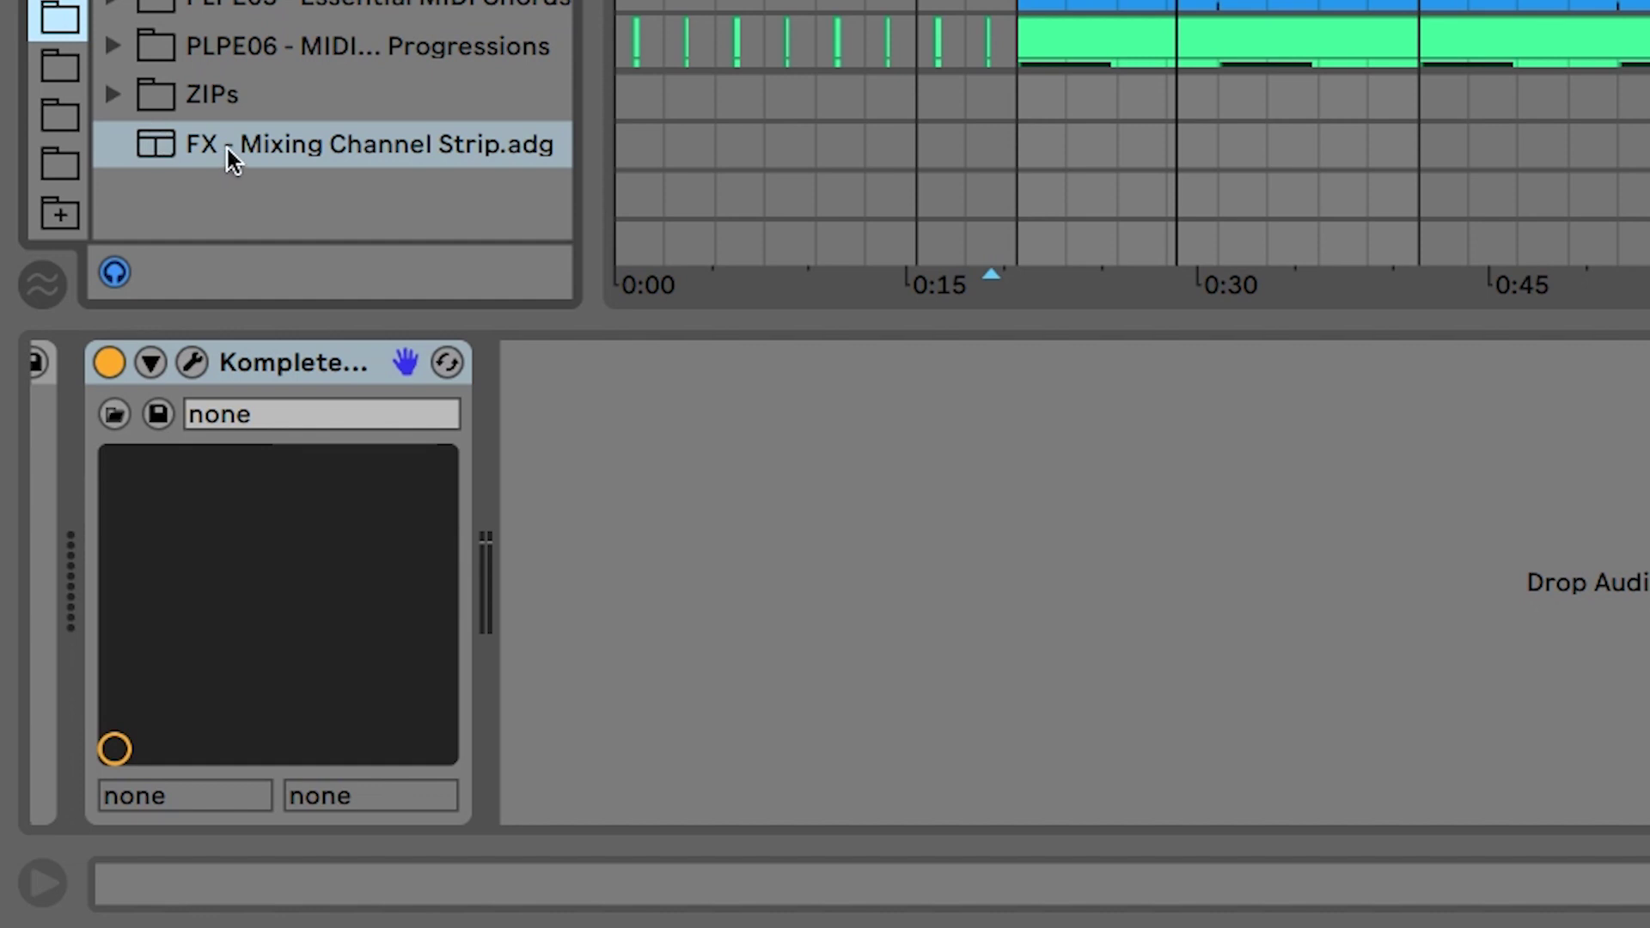
drag(229, 148, 670, 564)
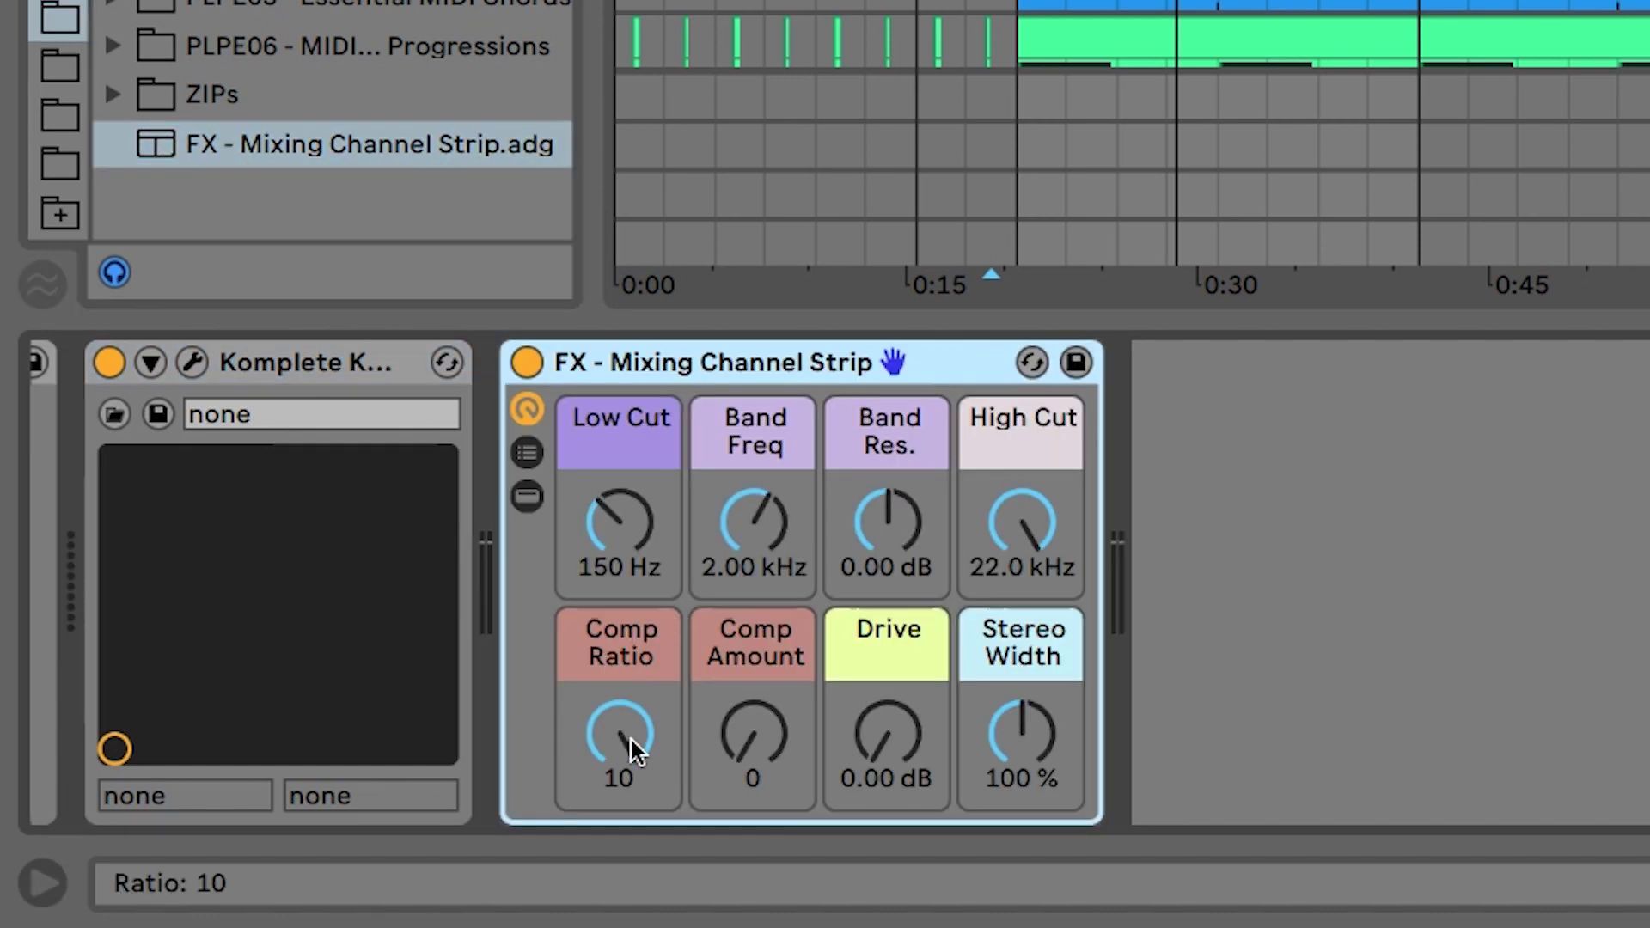
- Set the channel strip's Comp Amount to 40, Low Cut to 220 Hz and Band Res. to 3.17 dB
drag(722, 751, 722, 700)
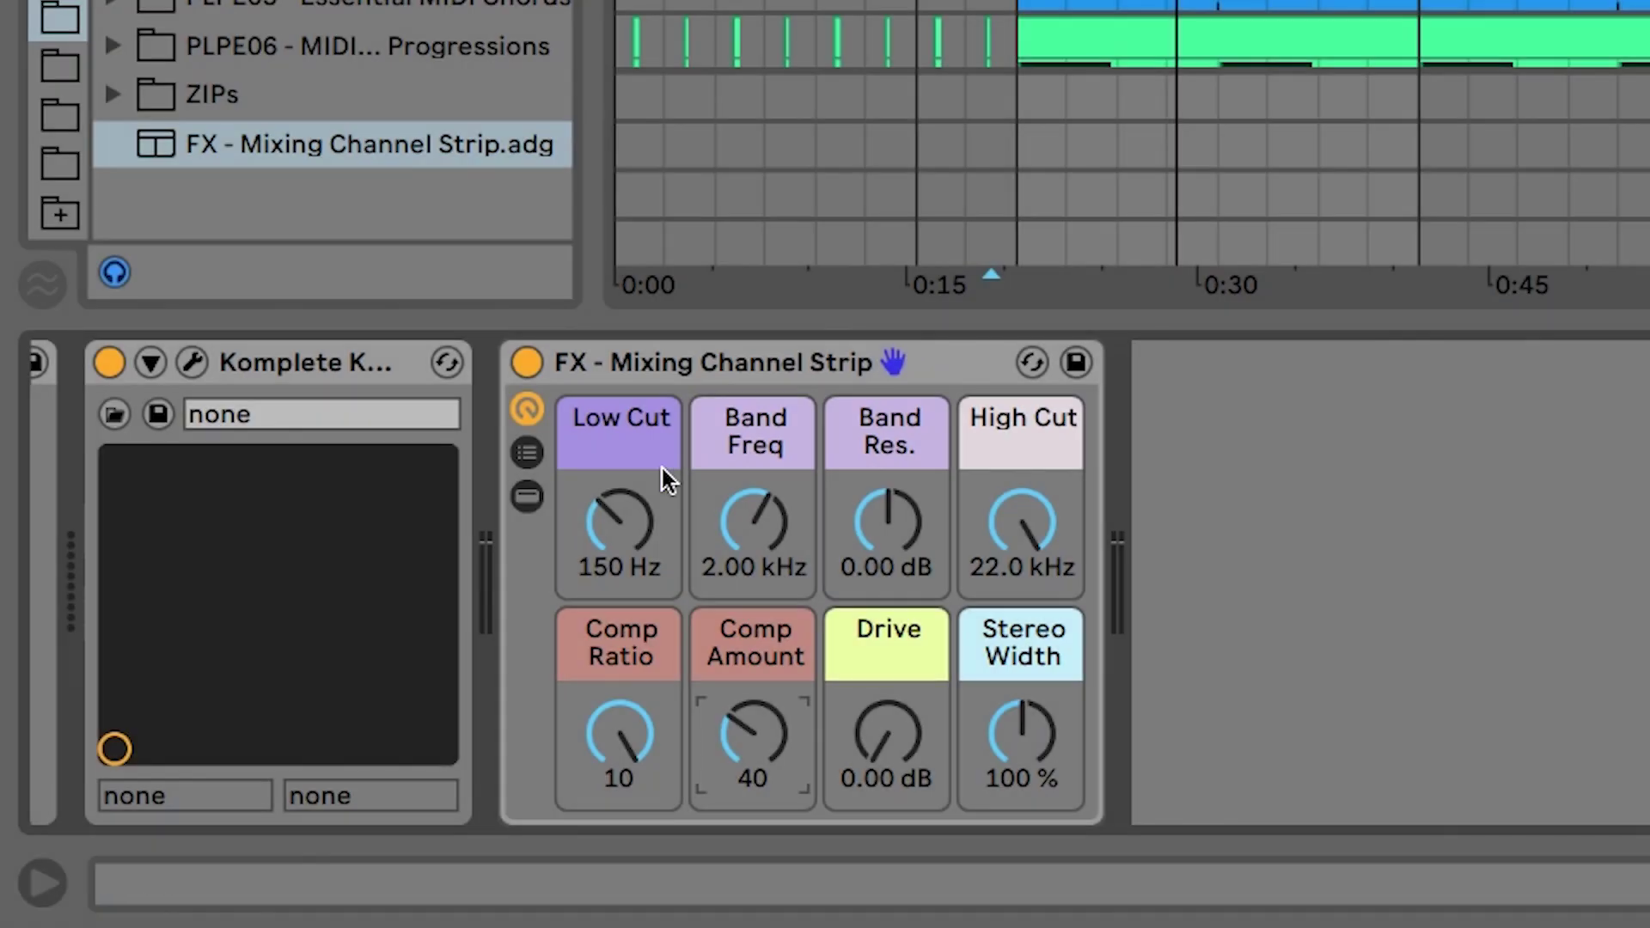
drag(634, 516, 634, 490)
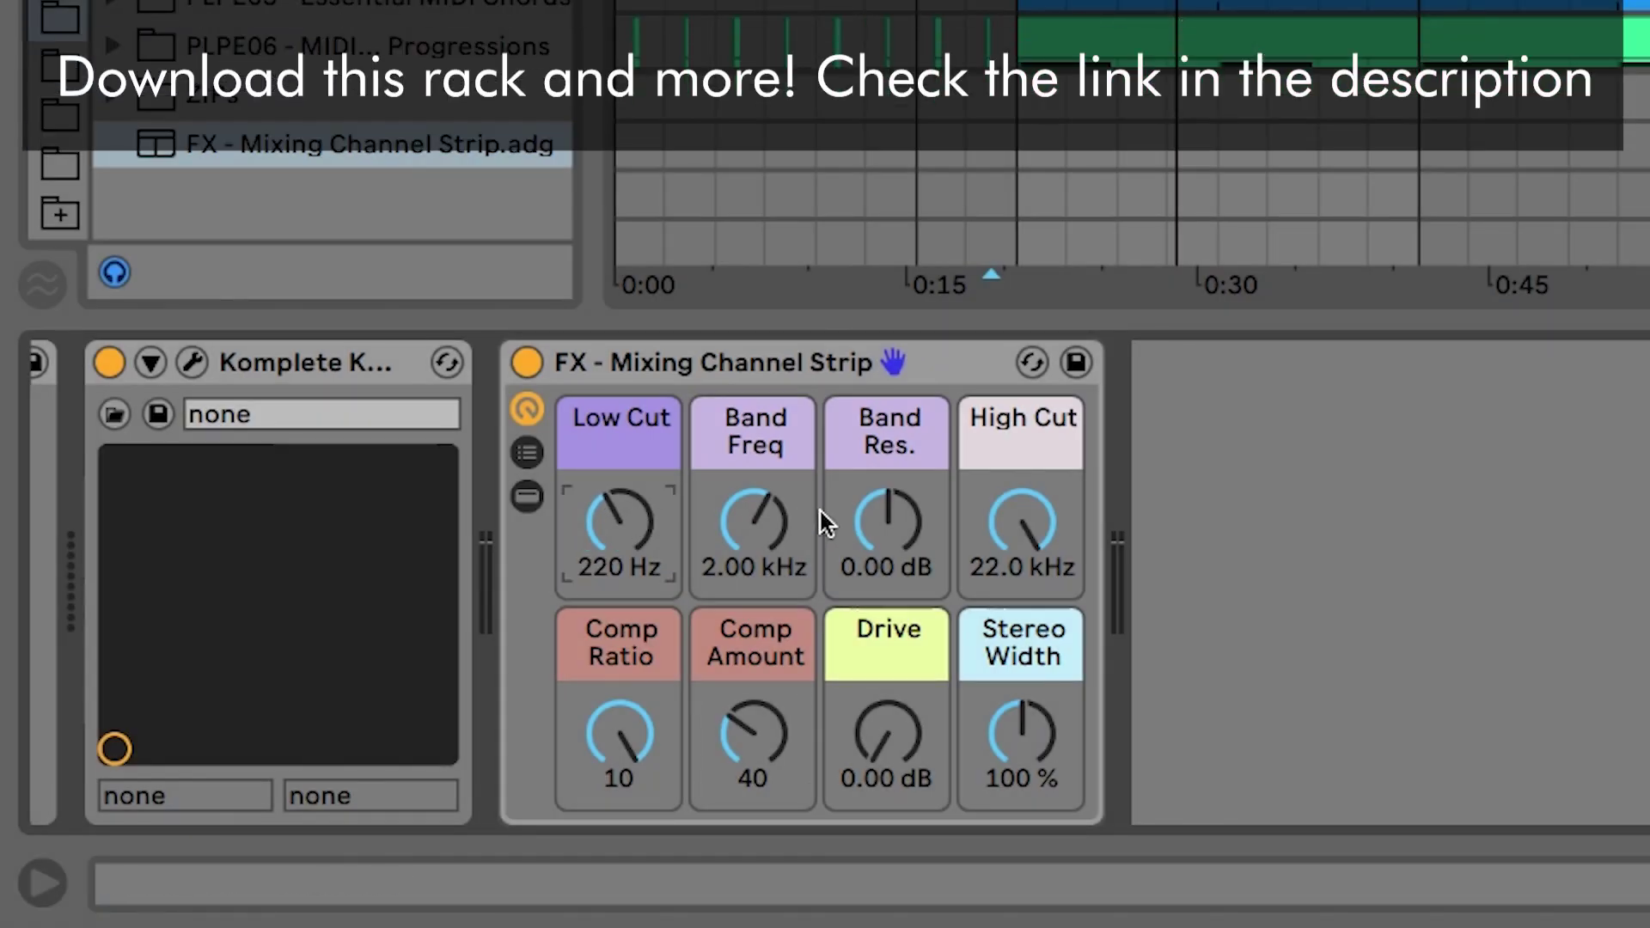
drag(885, 524, 885, 503)
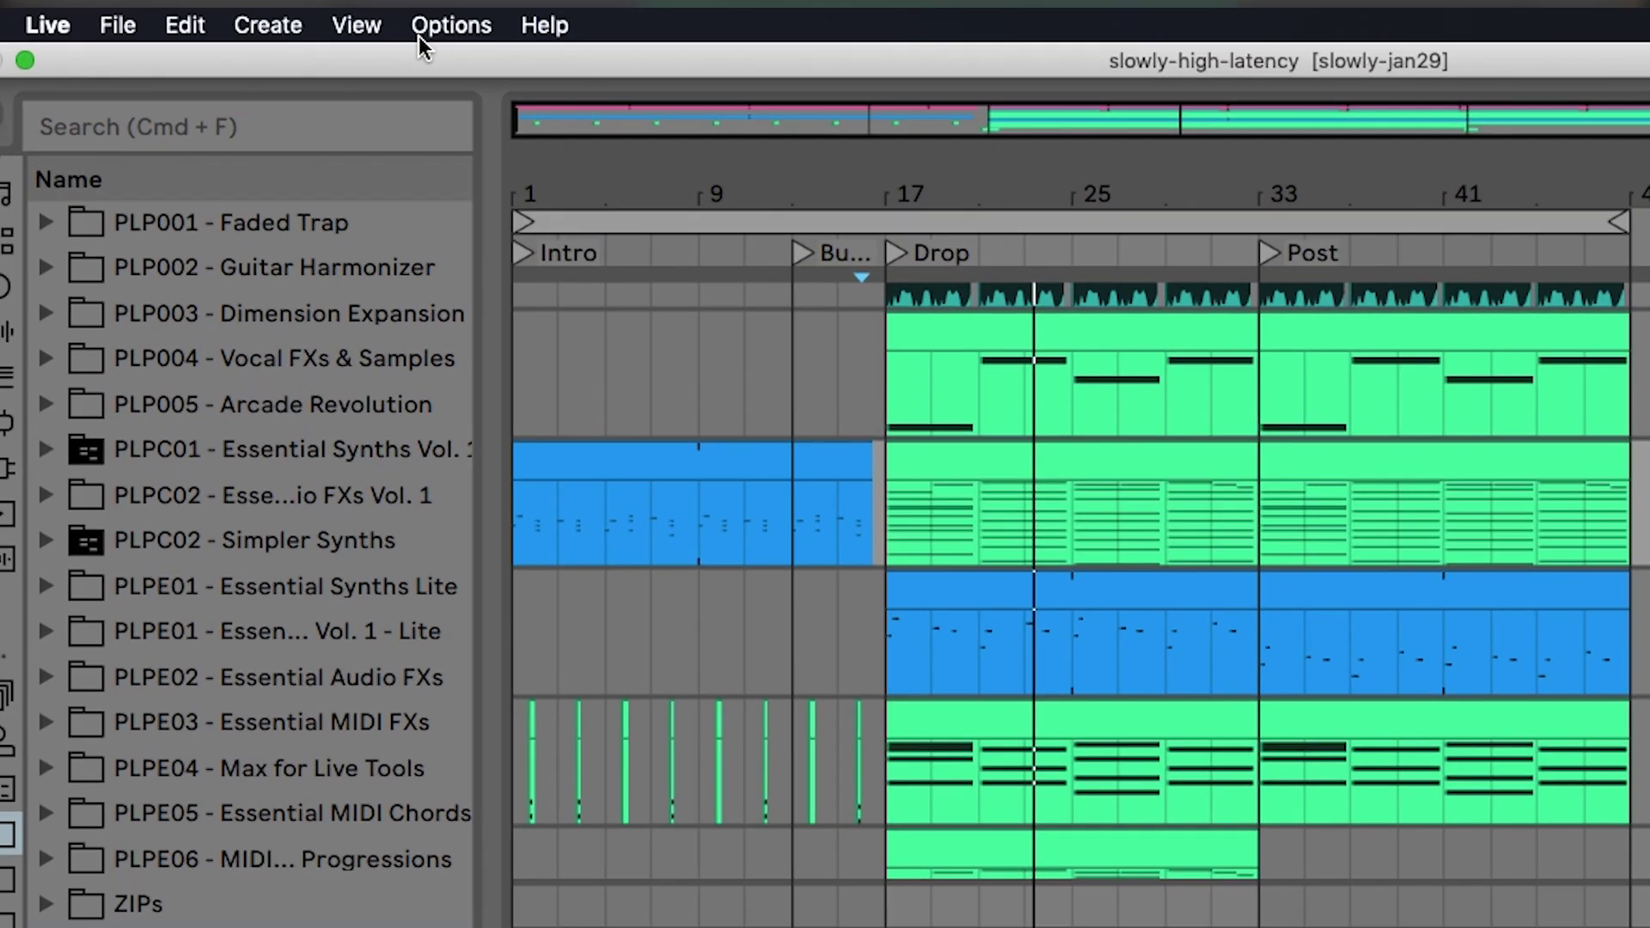
- Turn on Reduced Latency When Monitoring
click(434, 26)
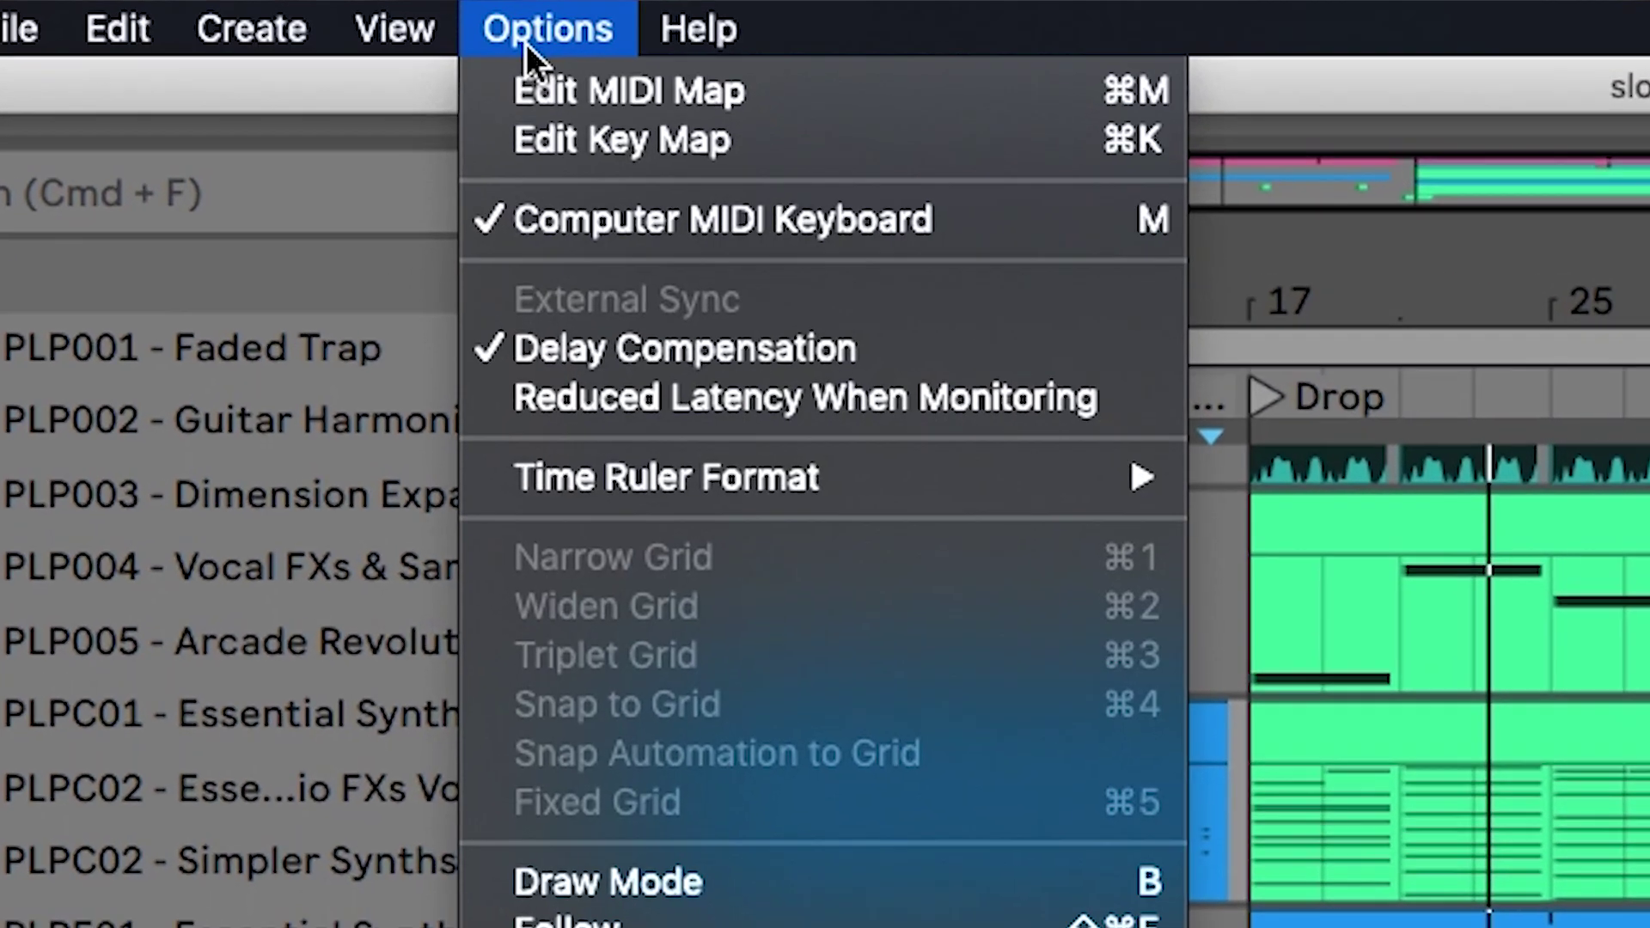
click(995, 405)
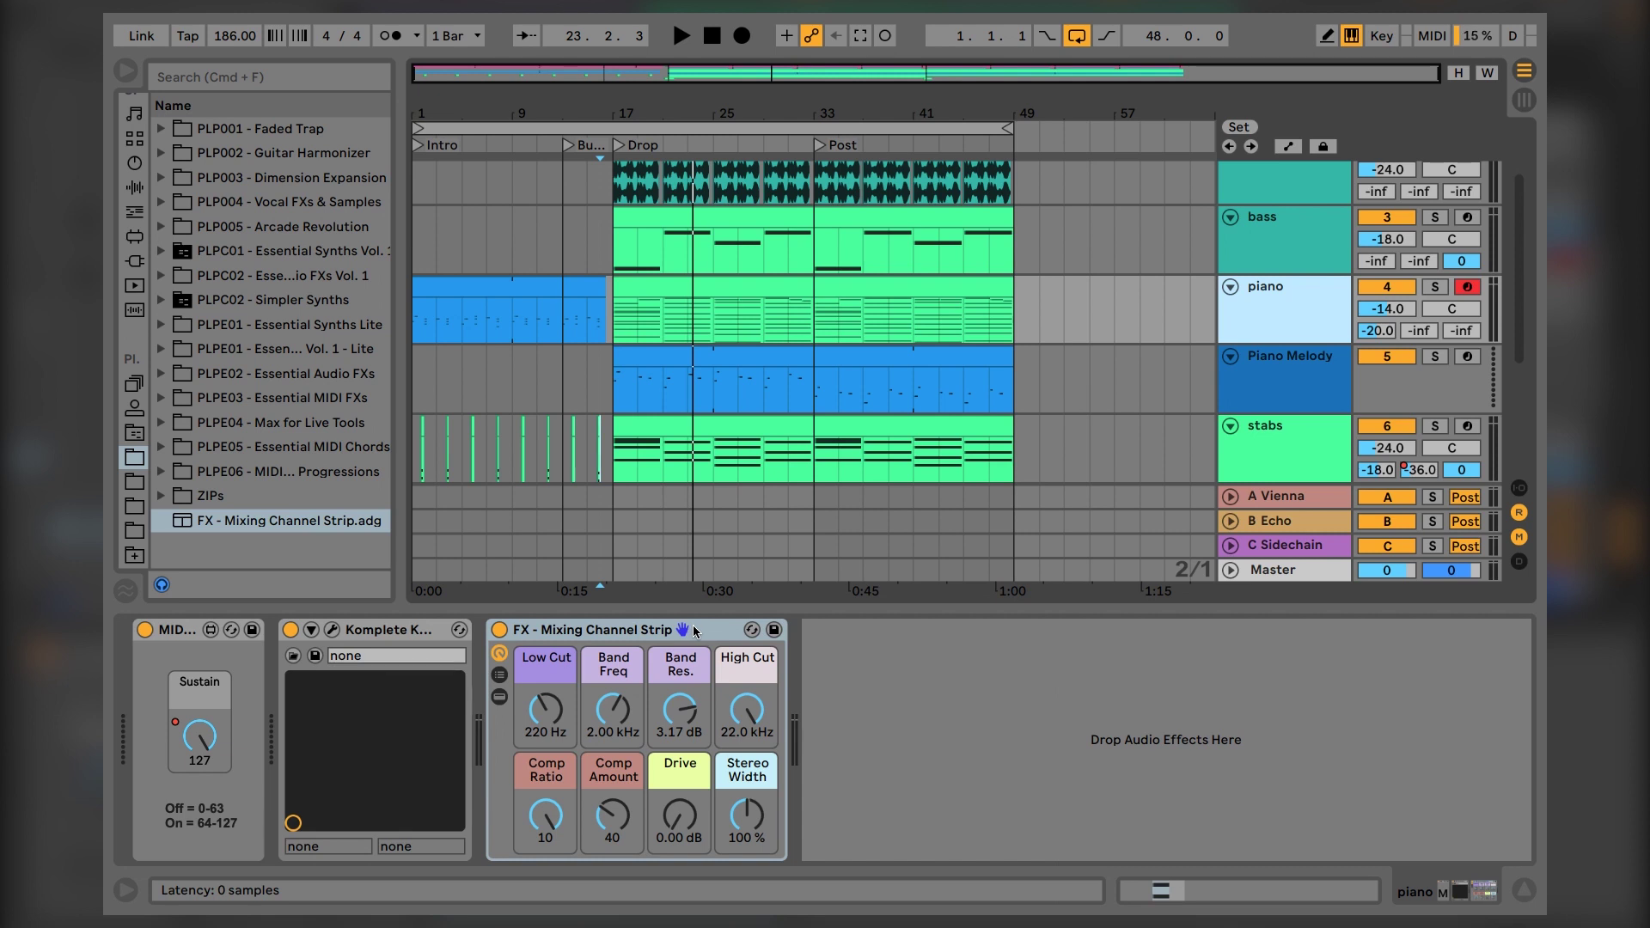
- Group the piano track, reduce the group's track height and rename the group Keys
scroll(786, 368, down, 2)
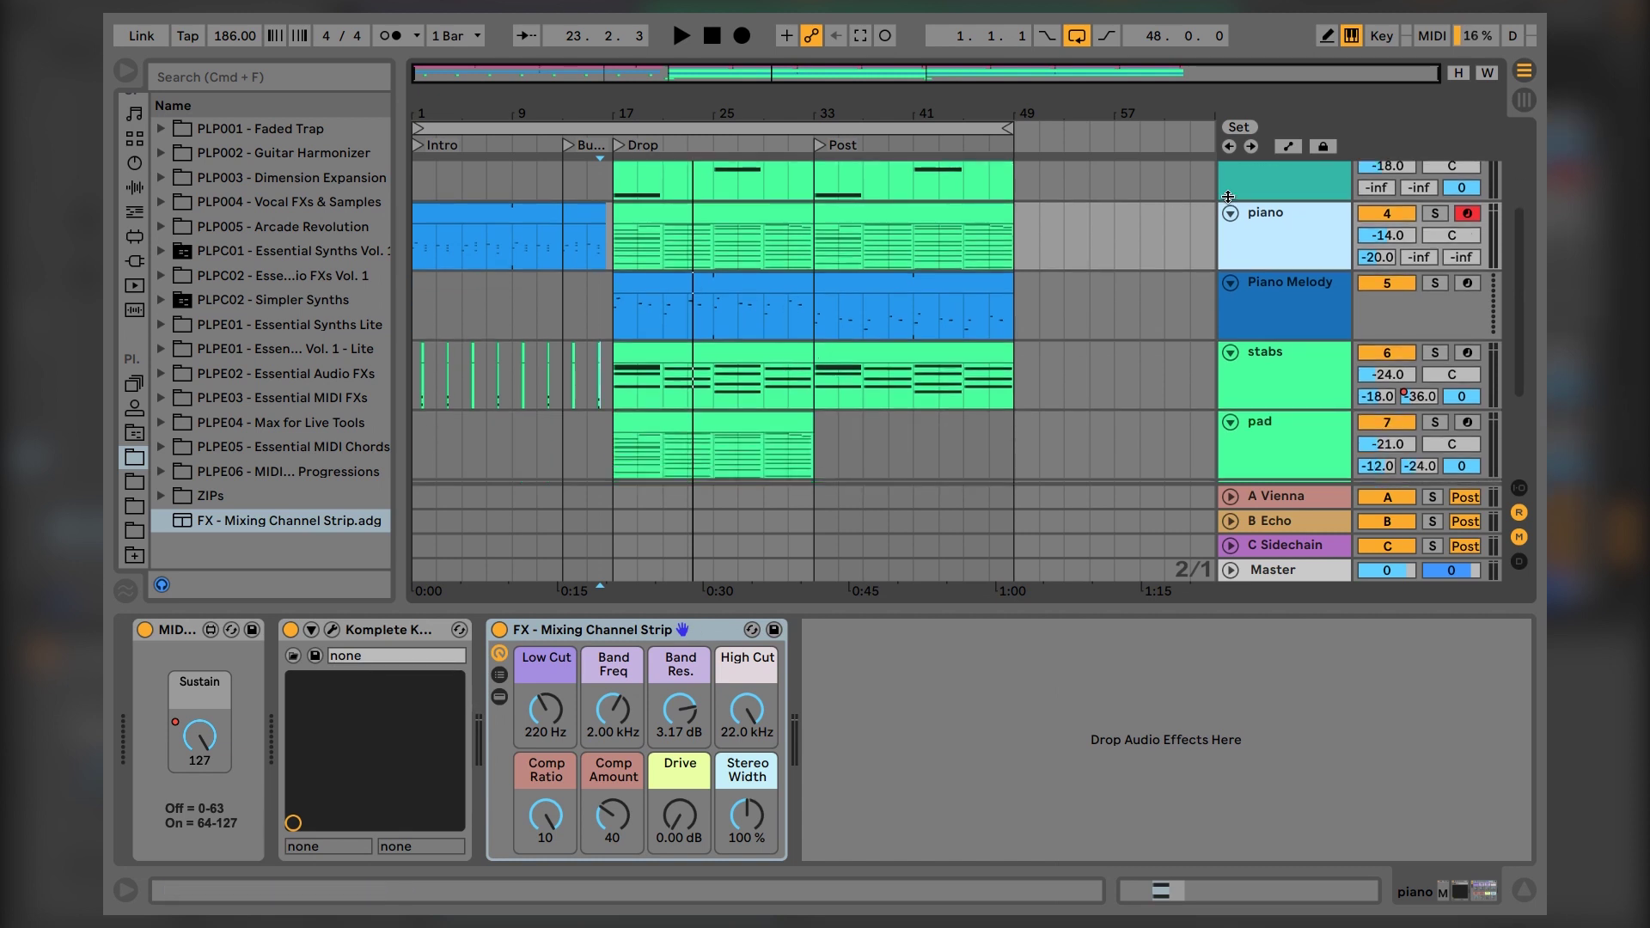
key(super+g)
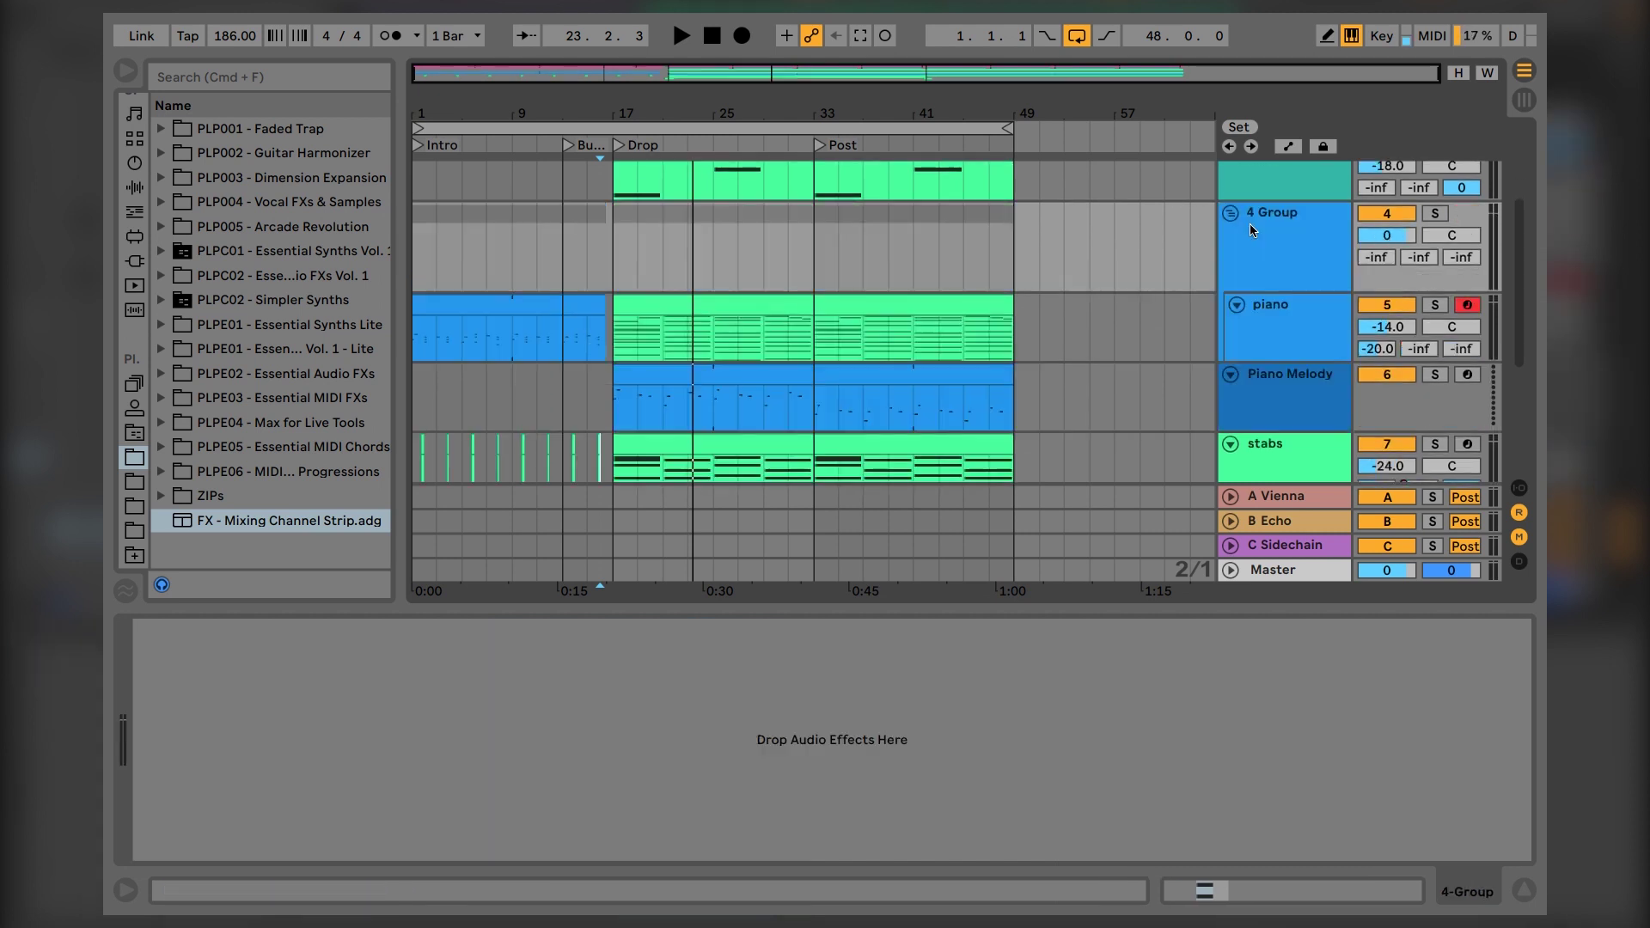
drag(1296, 291, 1297, 271)
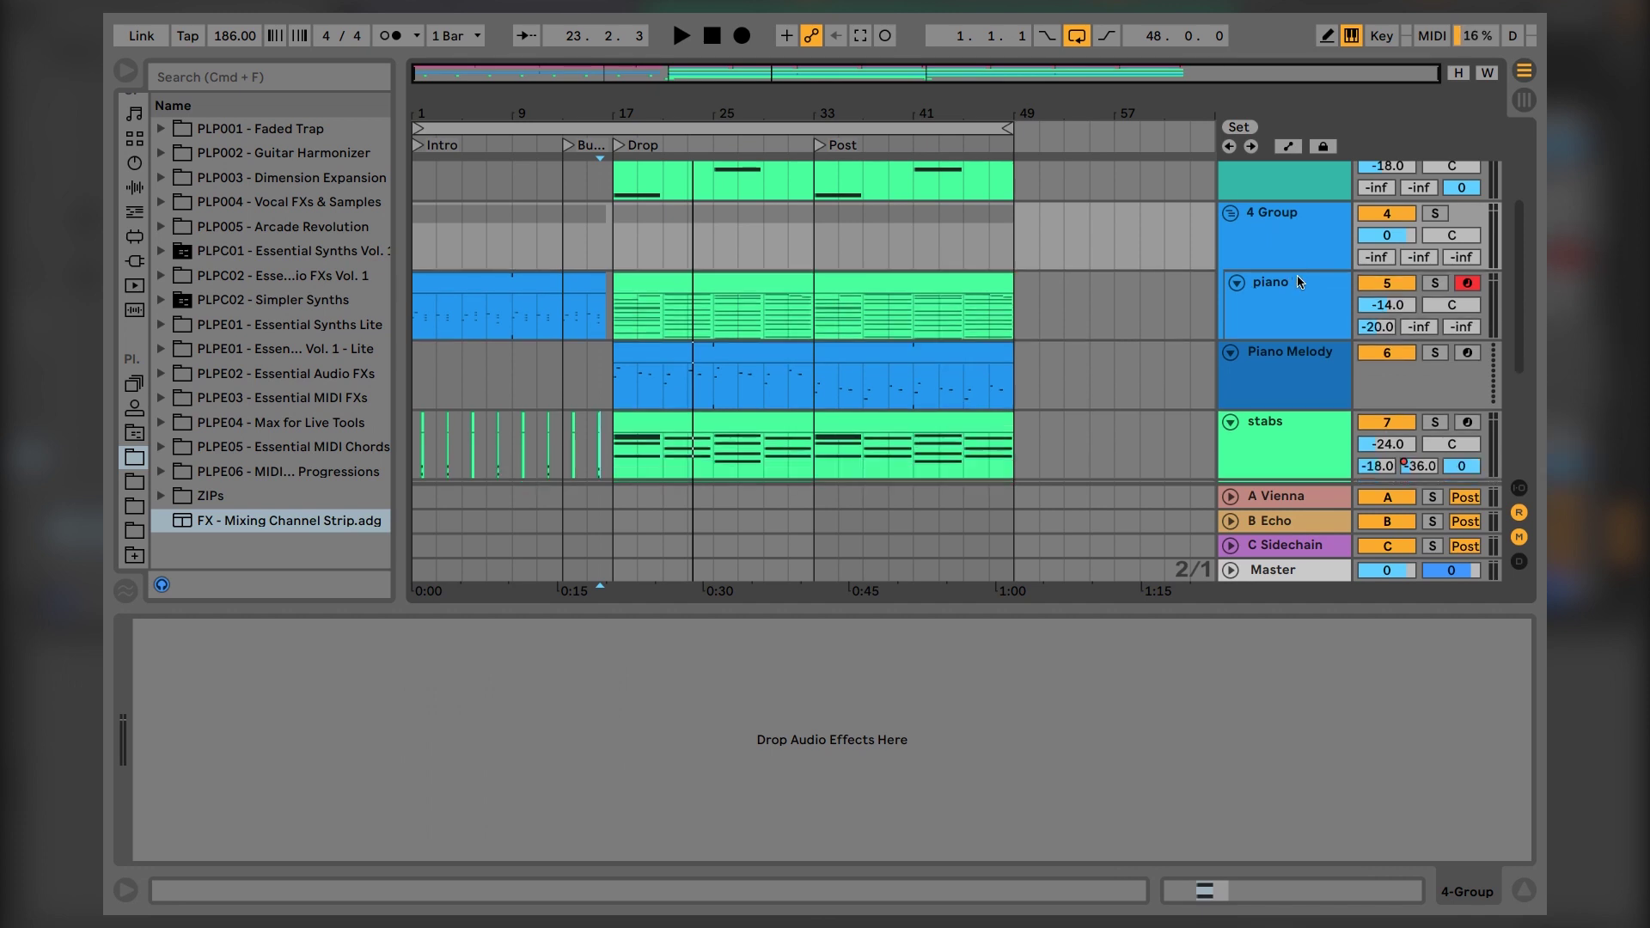
click(1291, 223)
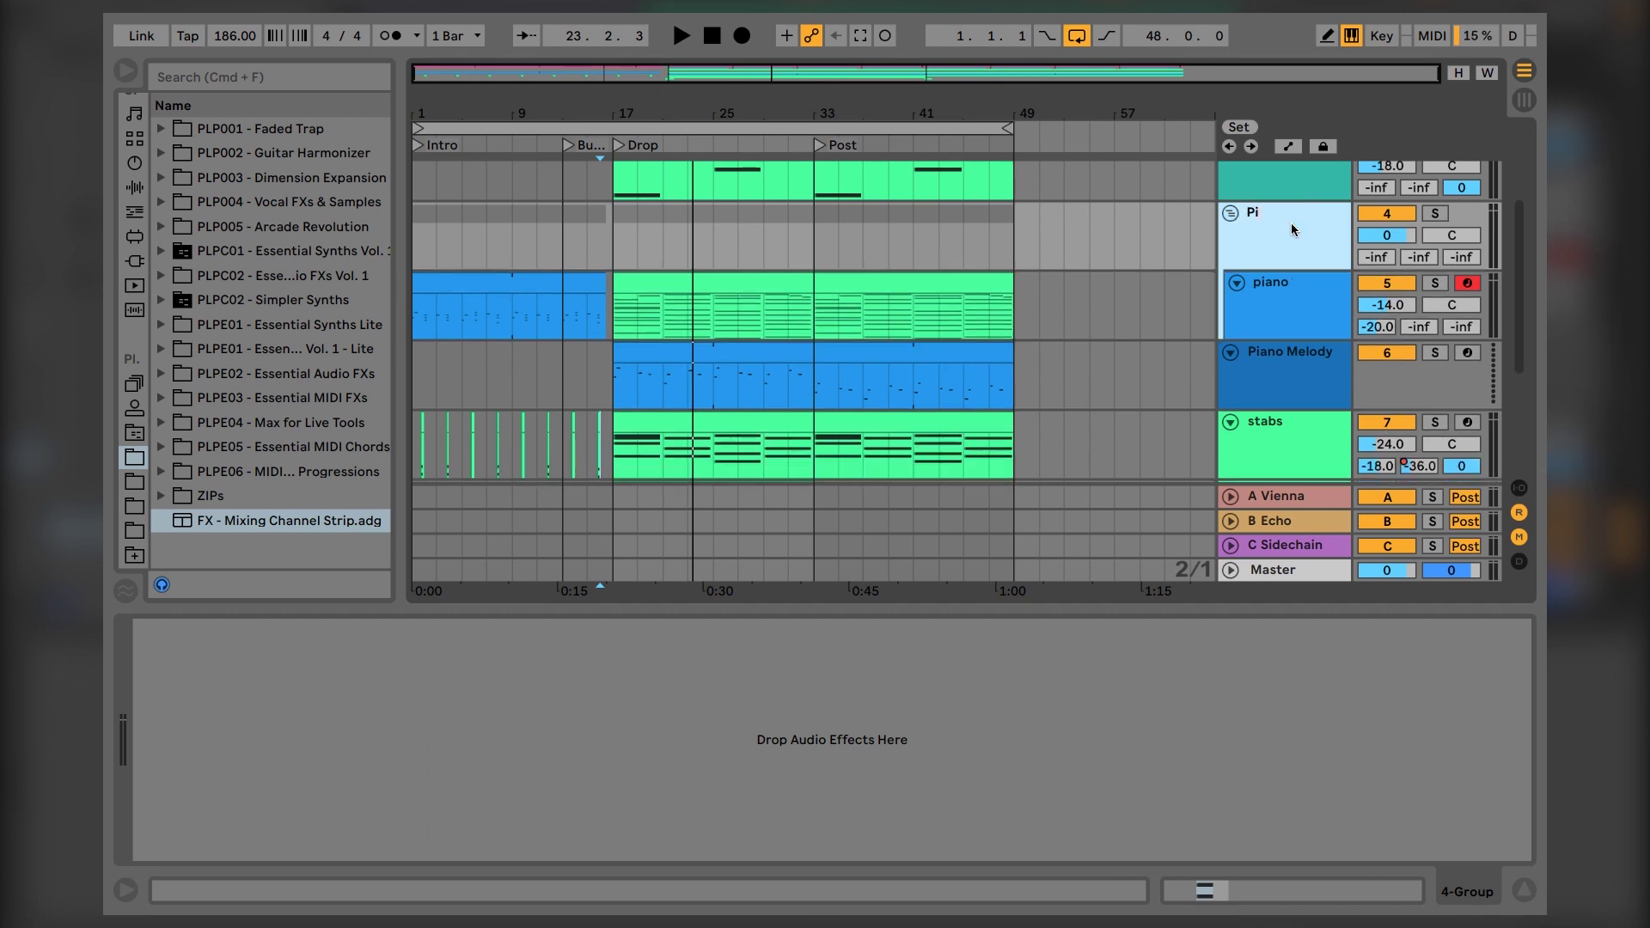
text(Keys)
key(Return)
click(1287, 277)
click(1286, 234)
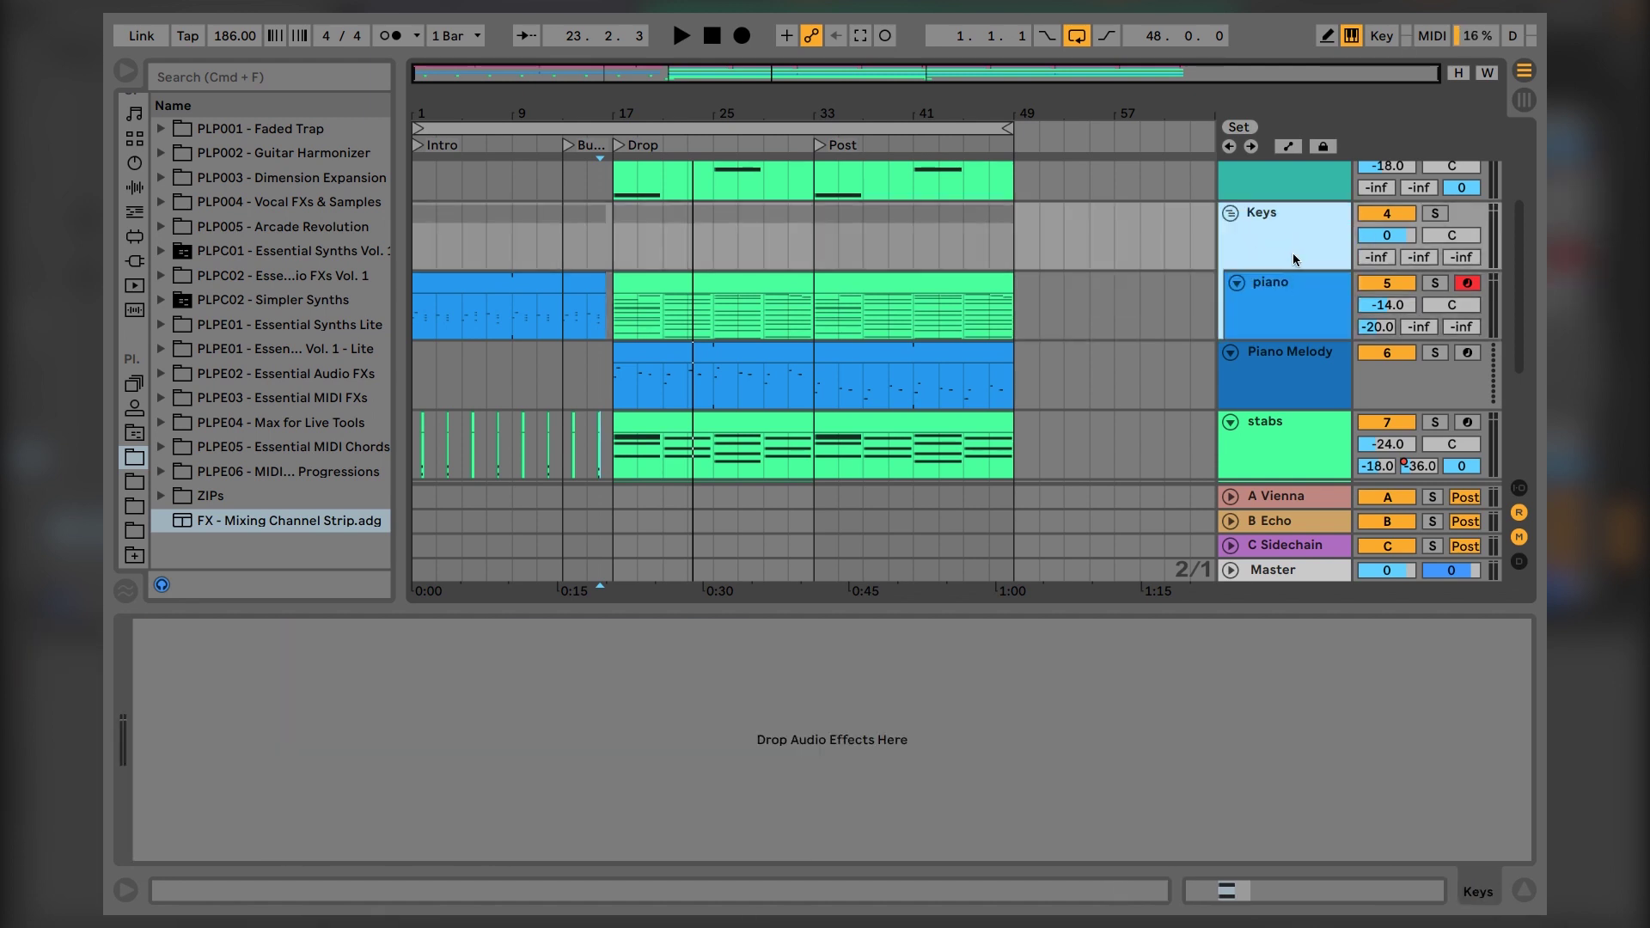
- Show the Ozone 8 Elements plug-in window on the Master track and delete that plug-in from the chain
click(1298, 565)
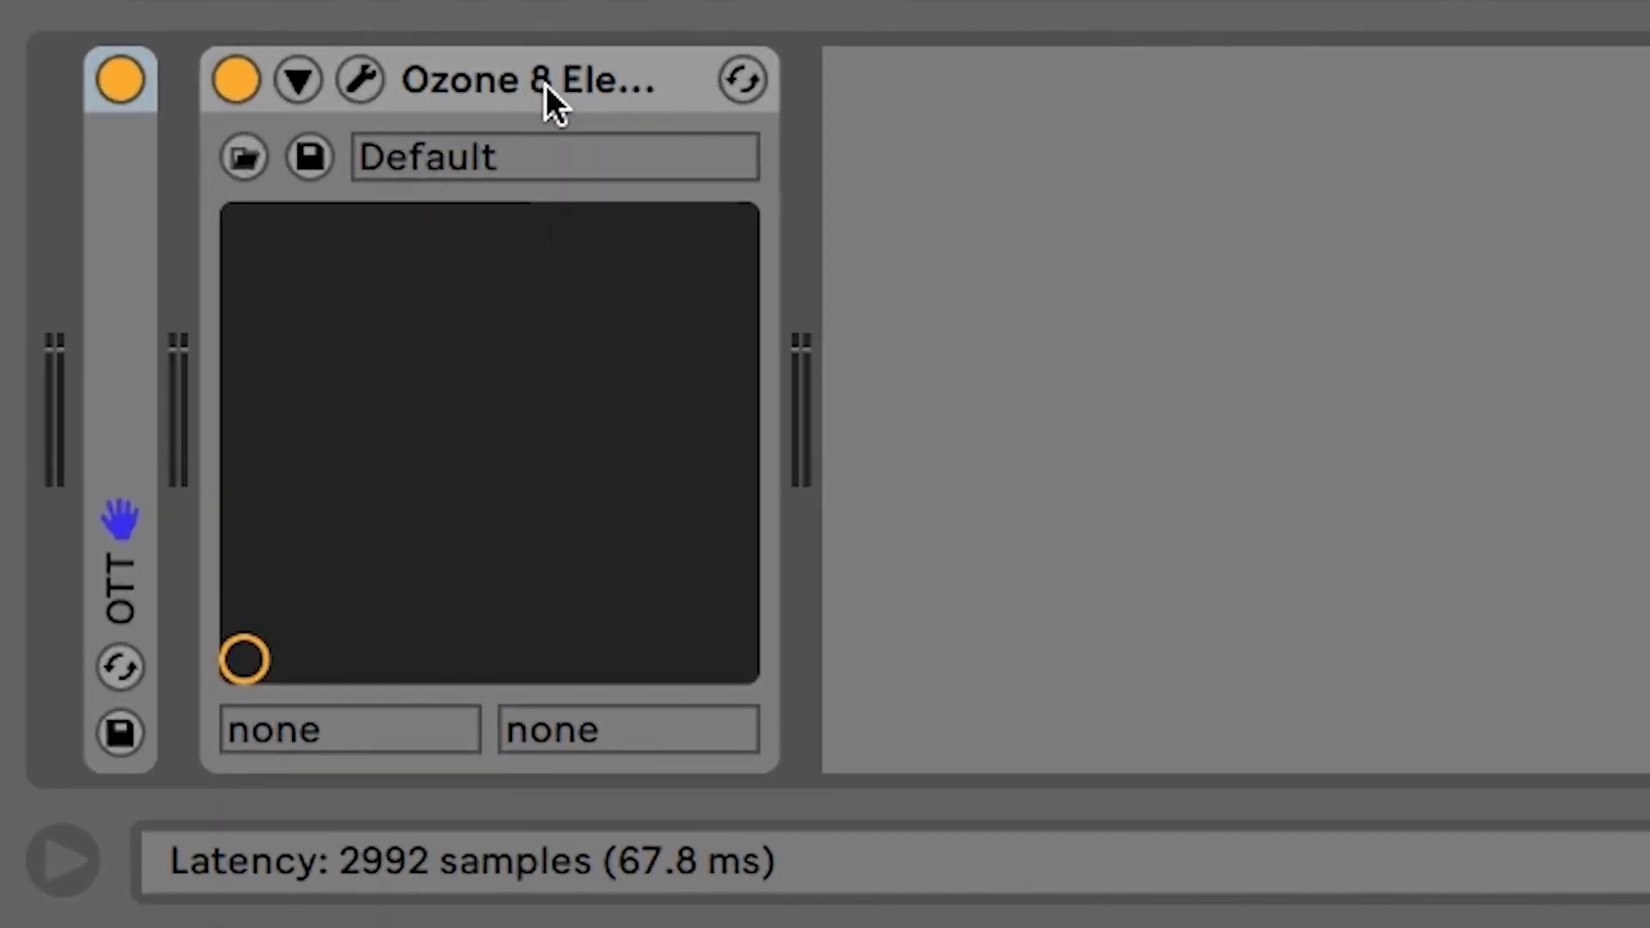
click(360, 79)
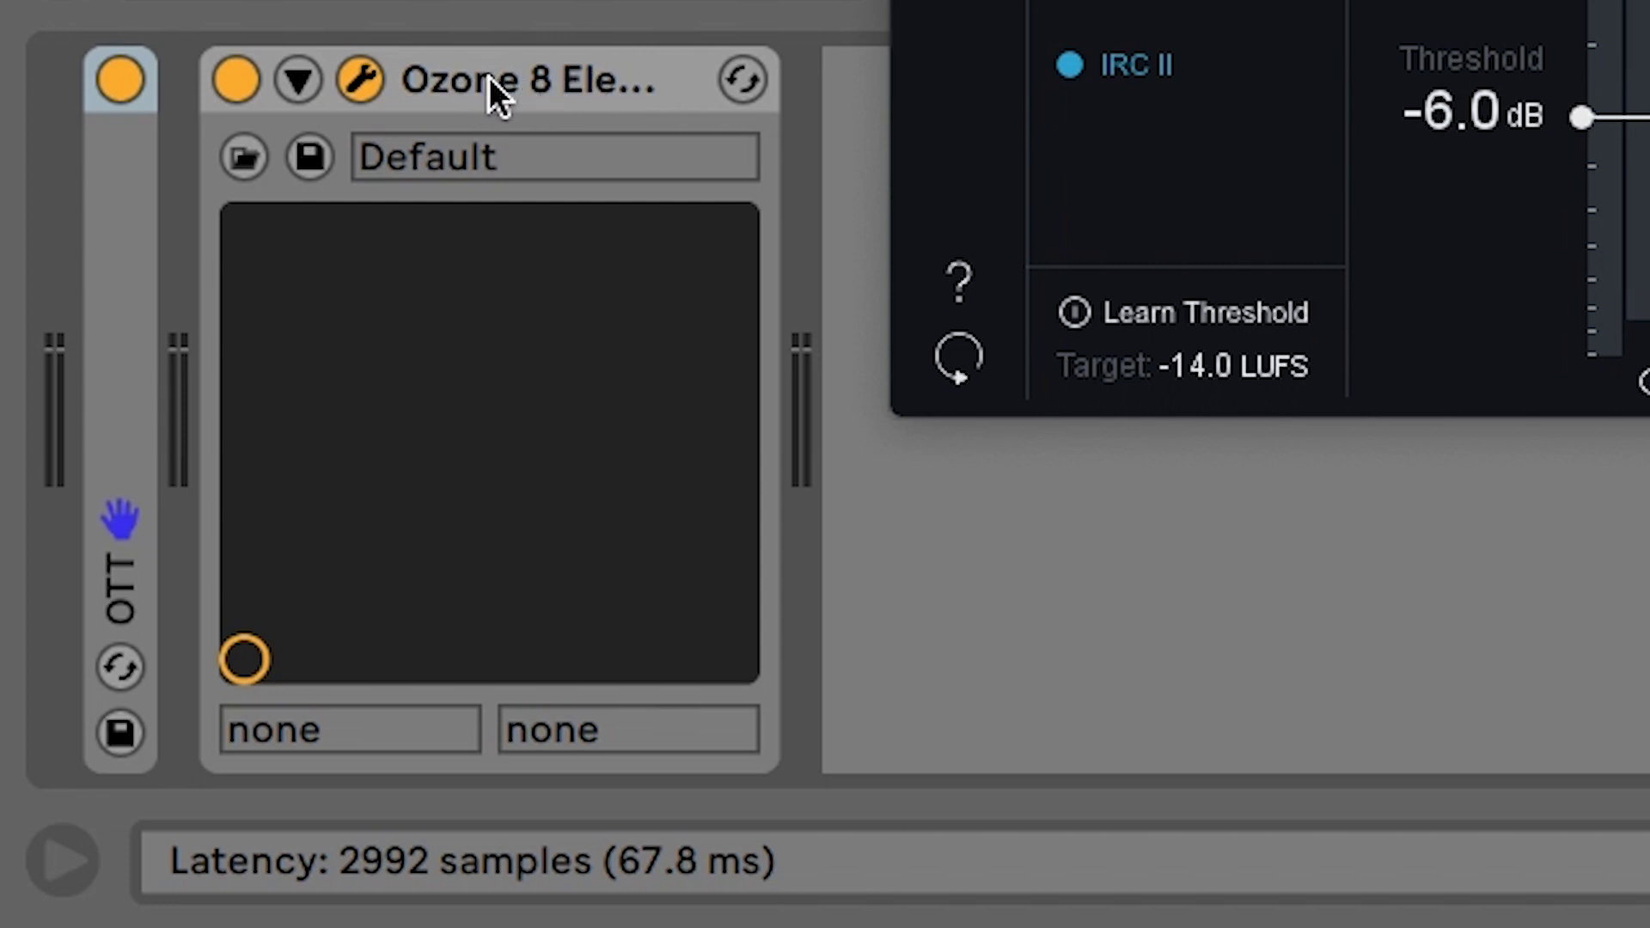
click(488, 76)
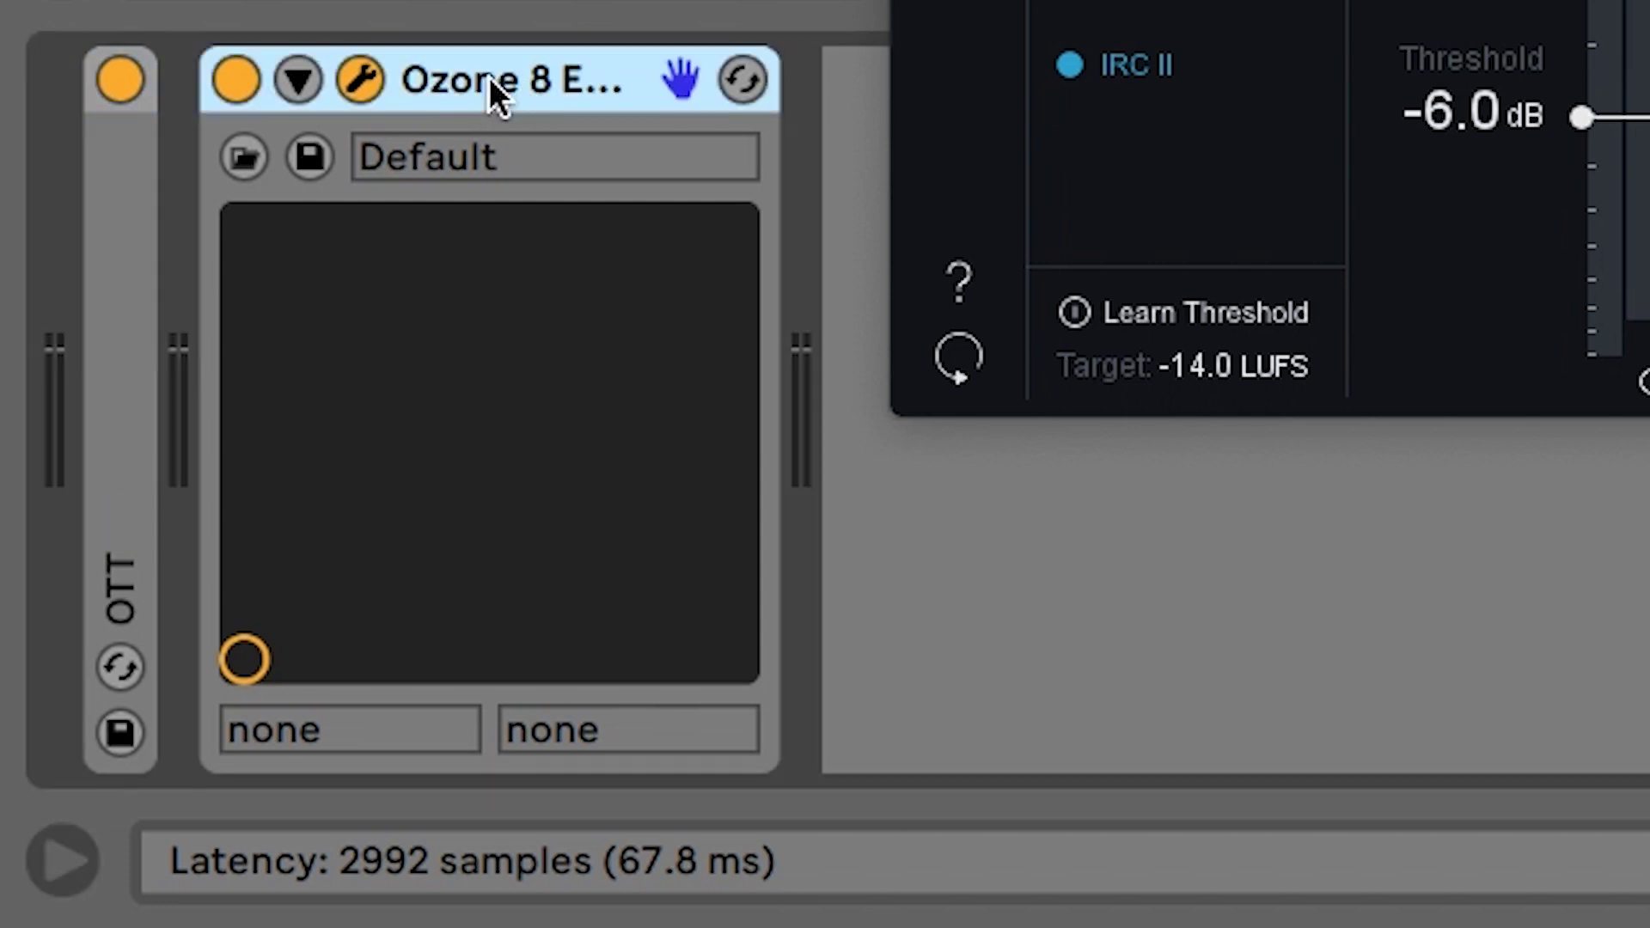
key(Delete)
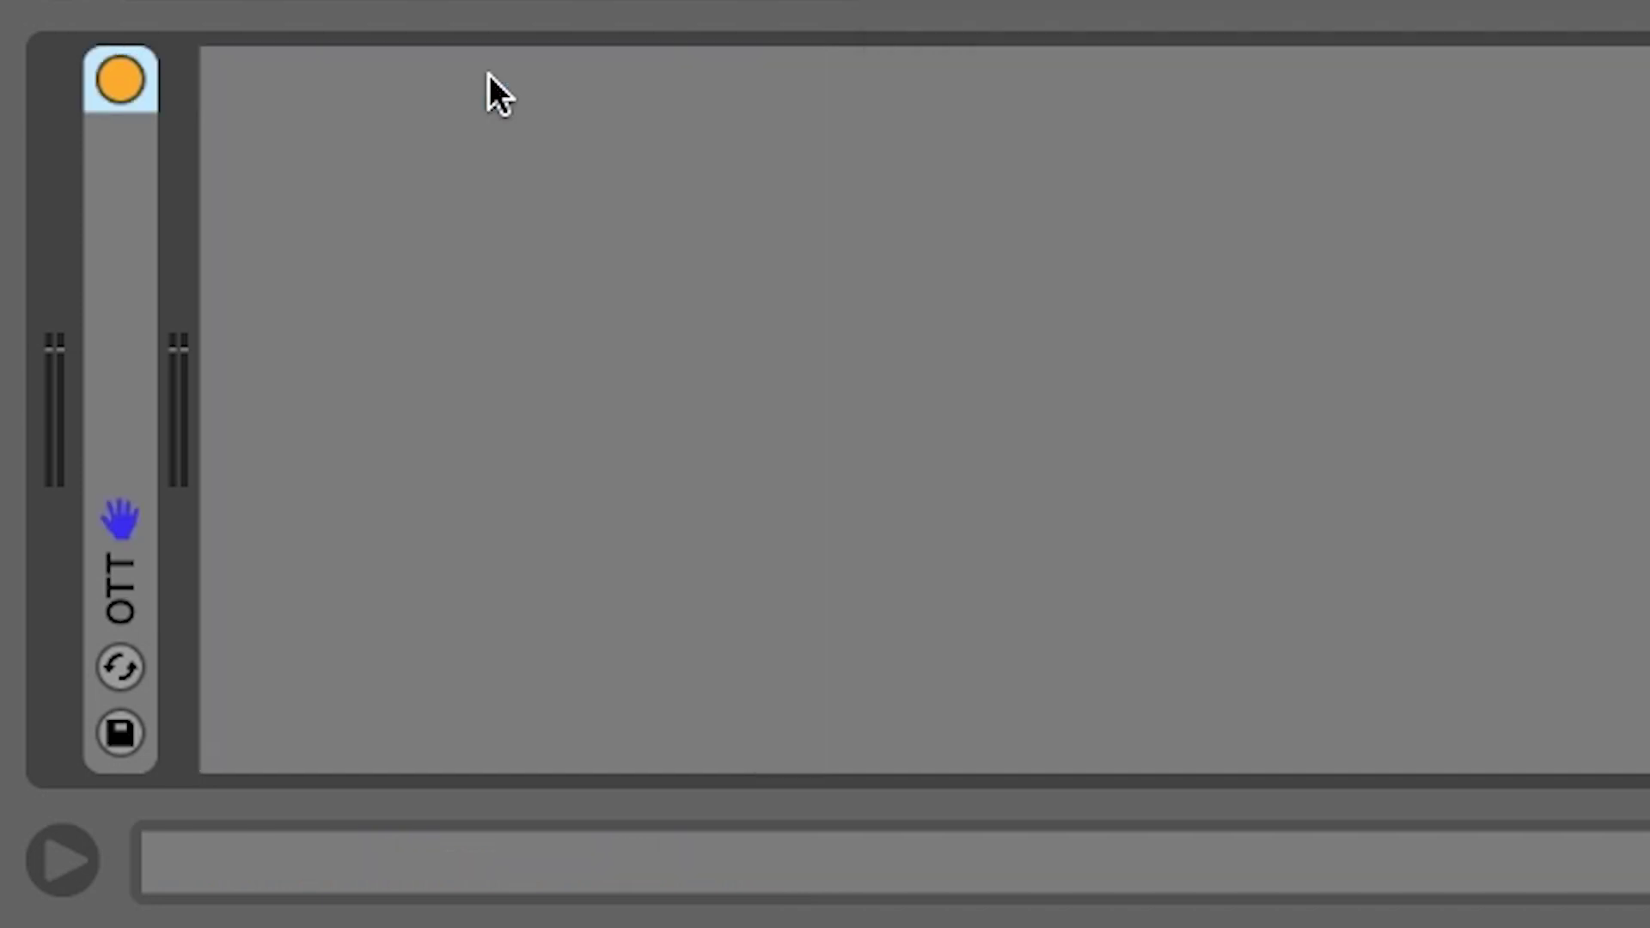
key(XF86AudioRaiseVolume)
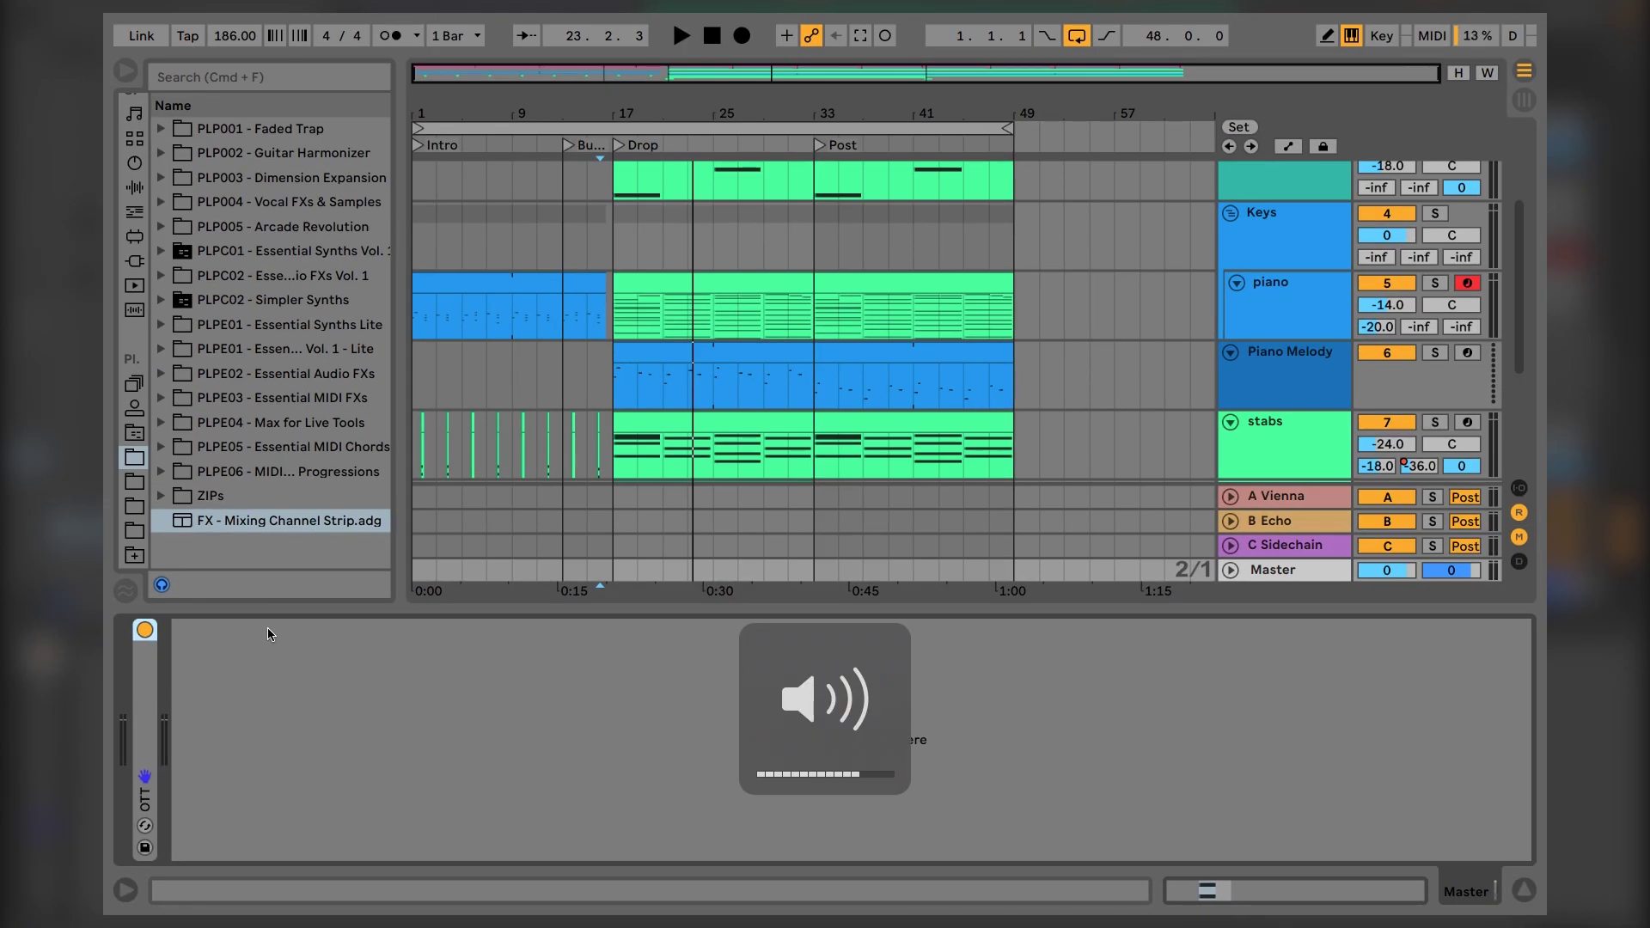
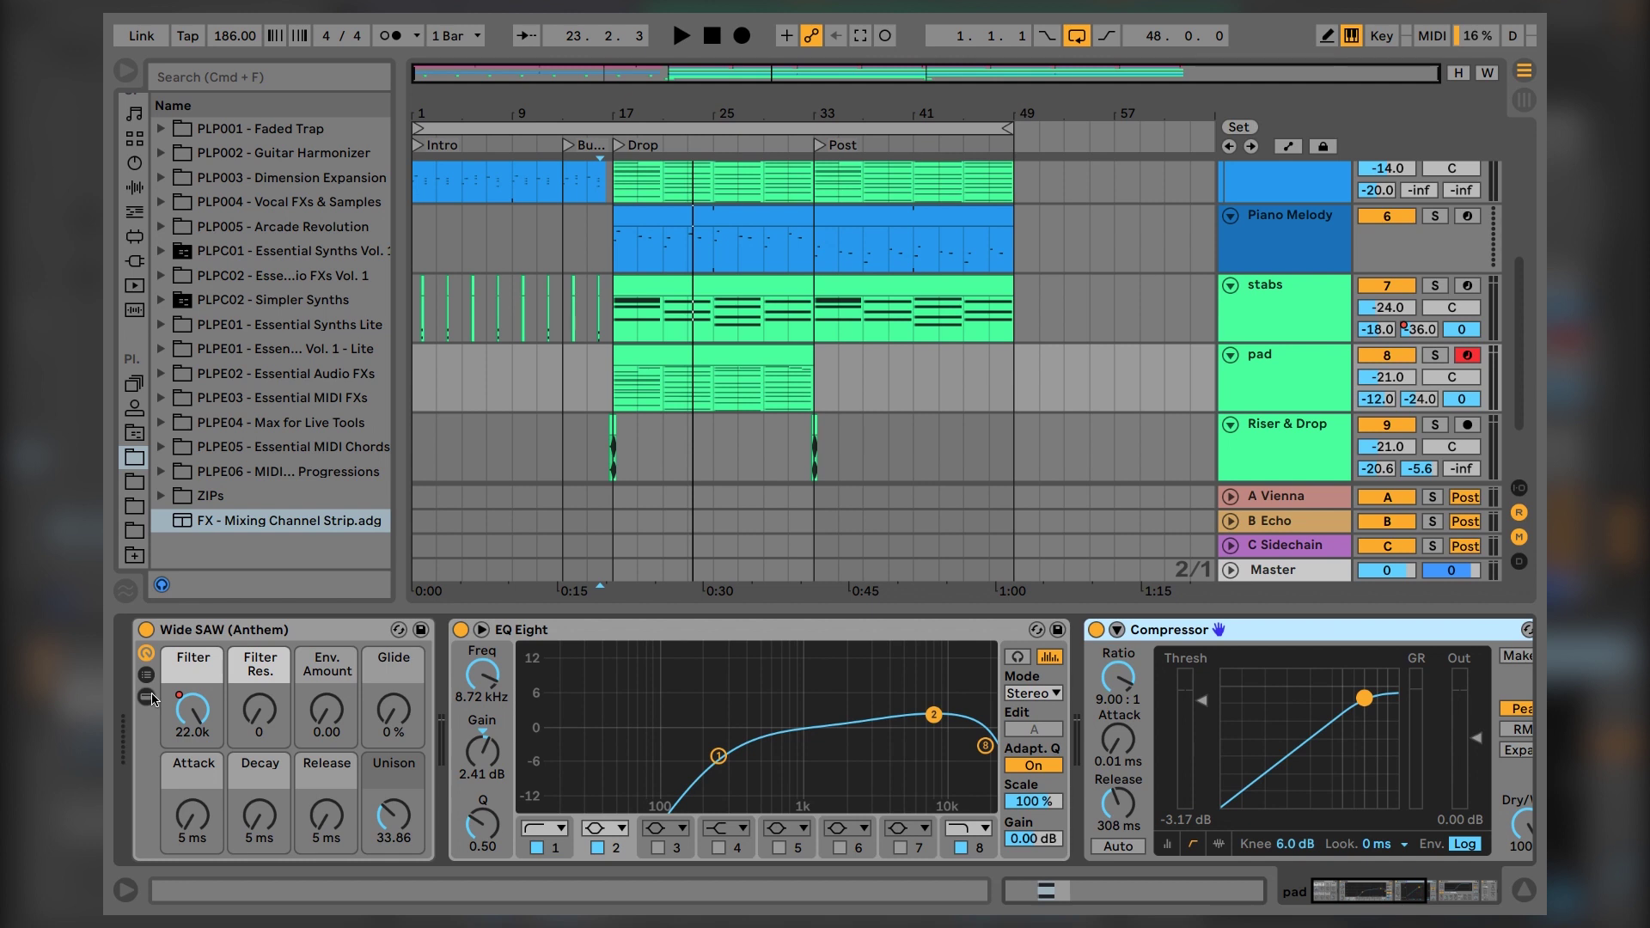
- Show the Wide SAW rack's chains and devices, and review the Buffer Size choices in the audio preferences
click(151, 699)
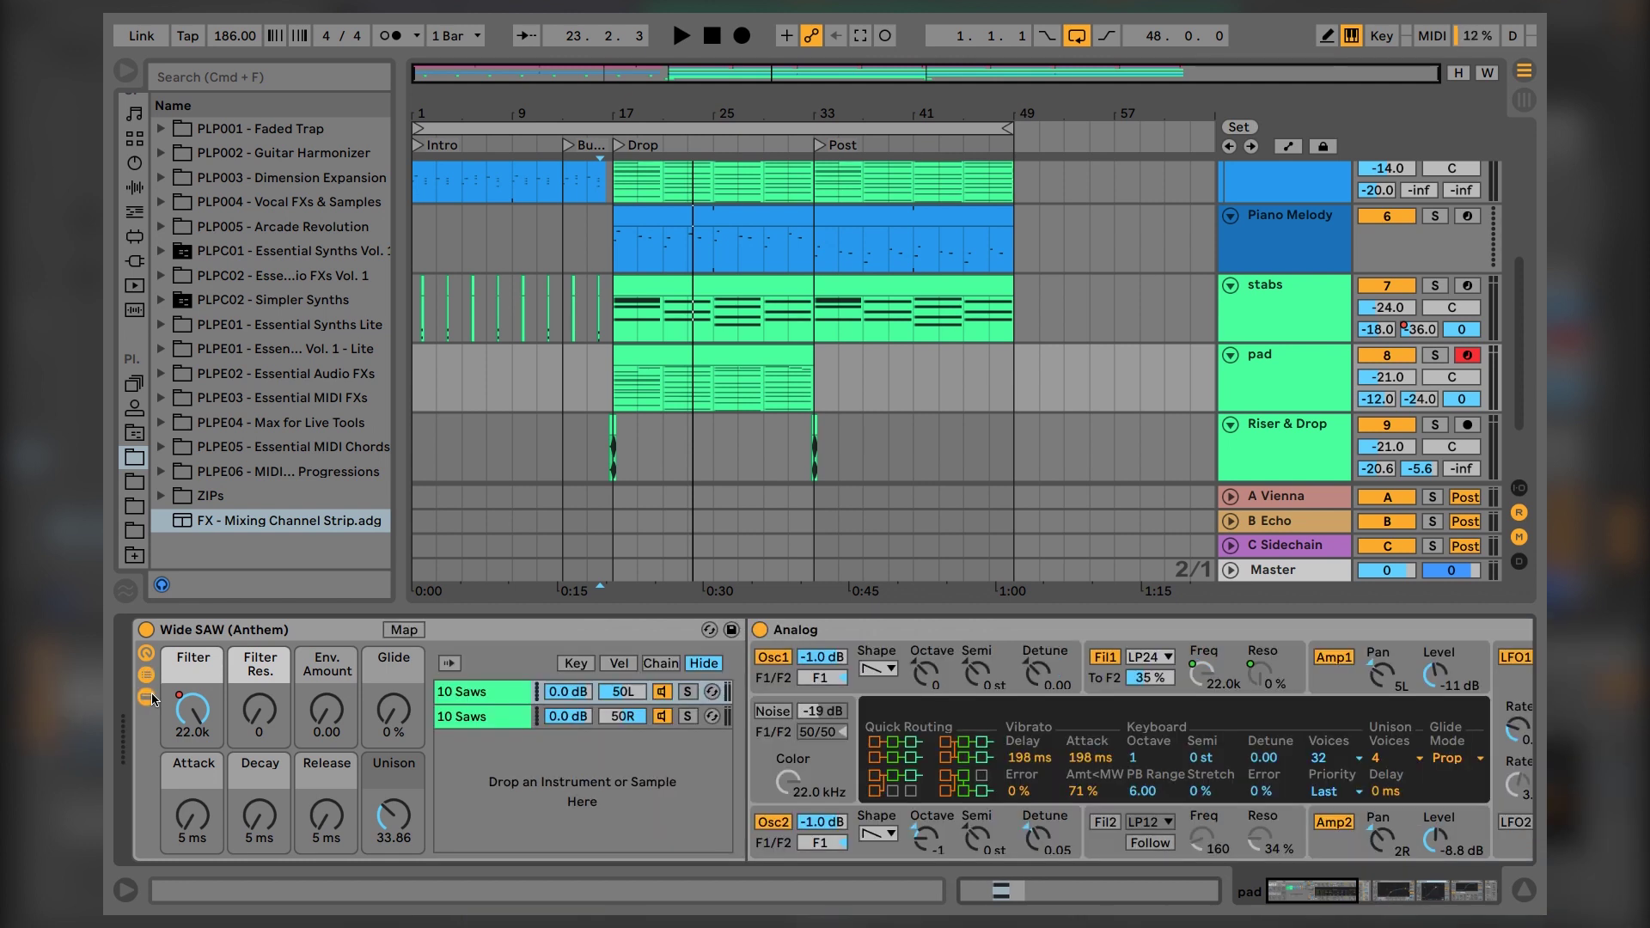
key(super+comma)
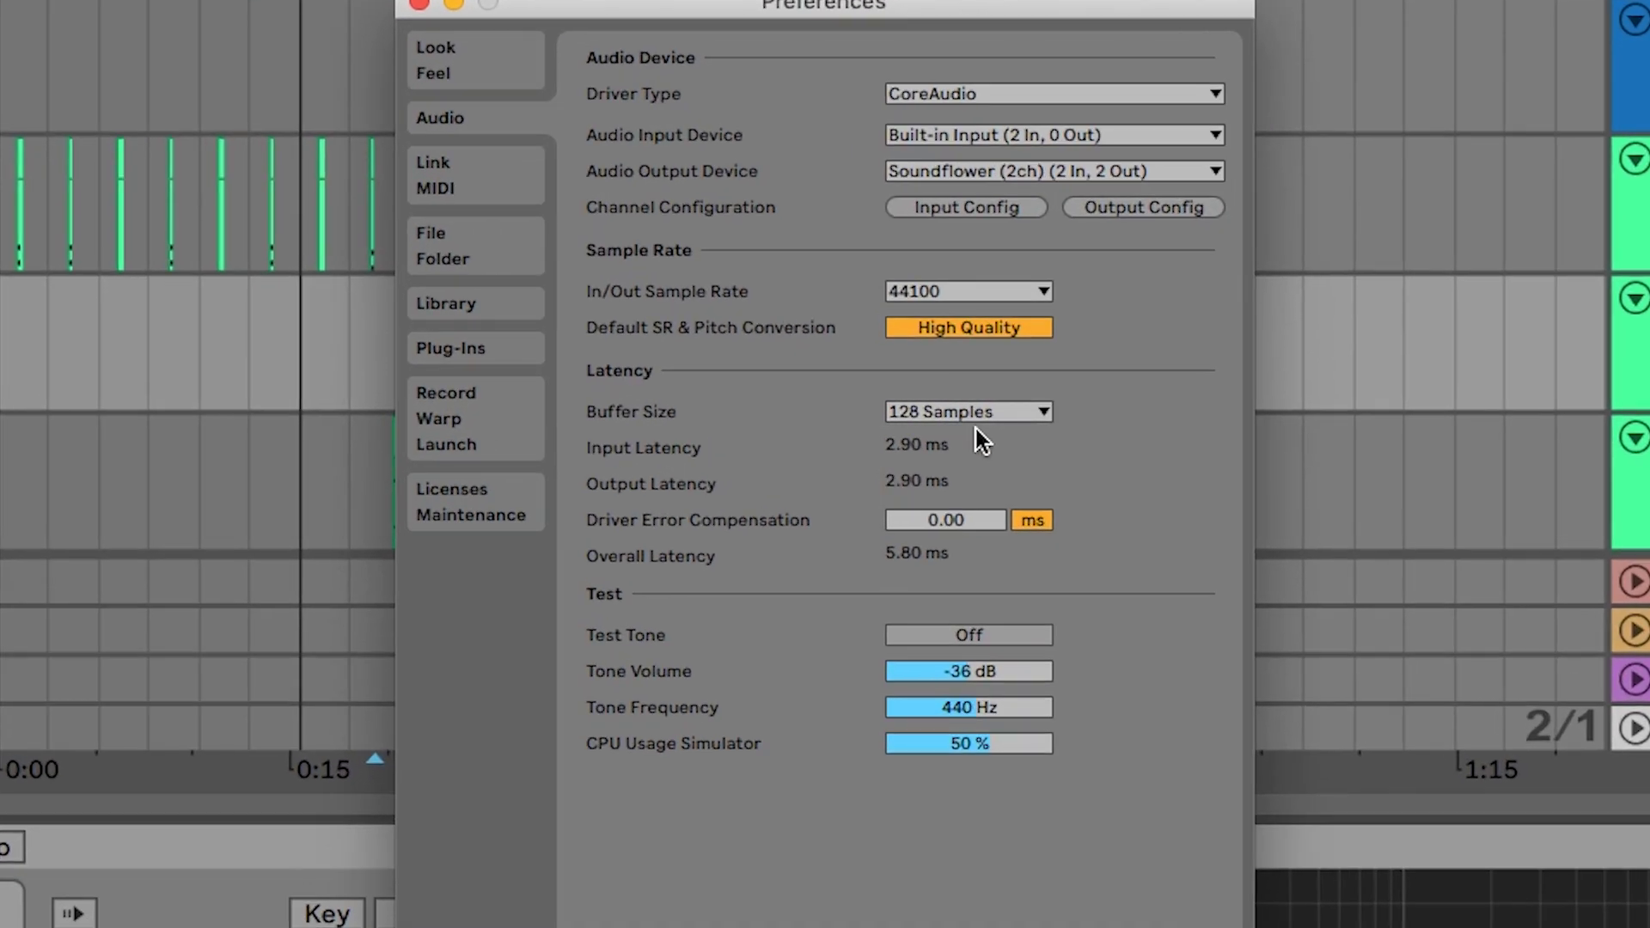
click(959, 416)
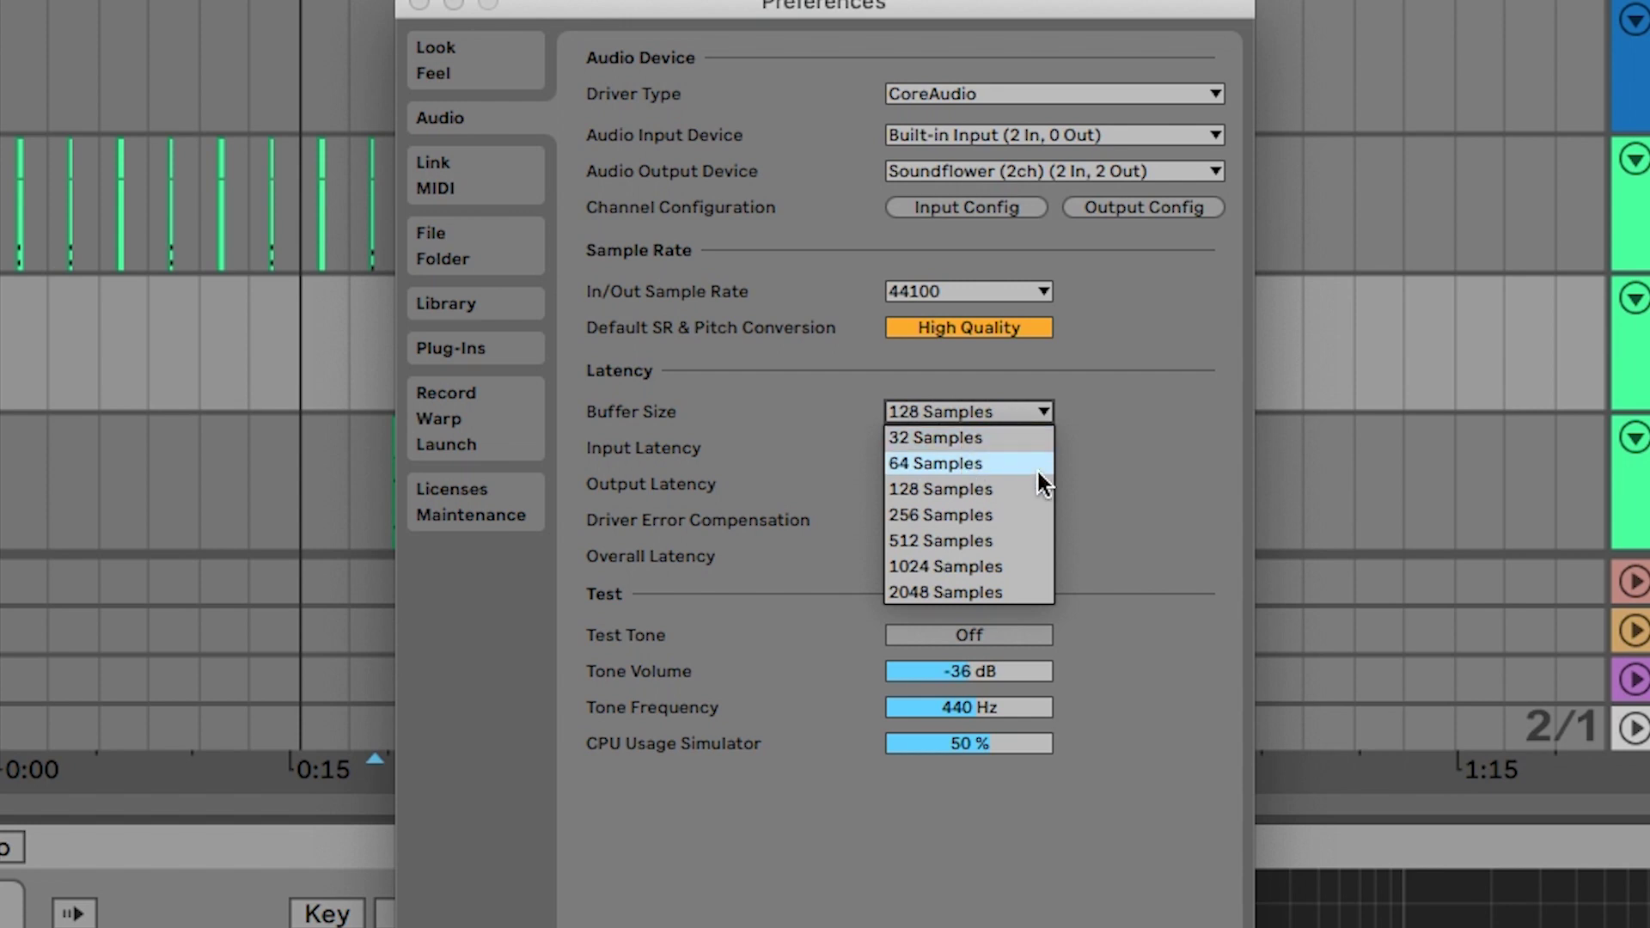
key(Escape)
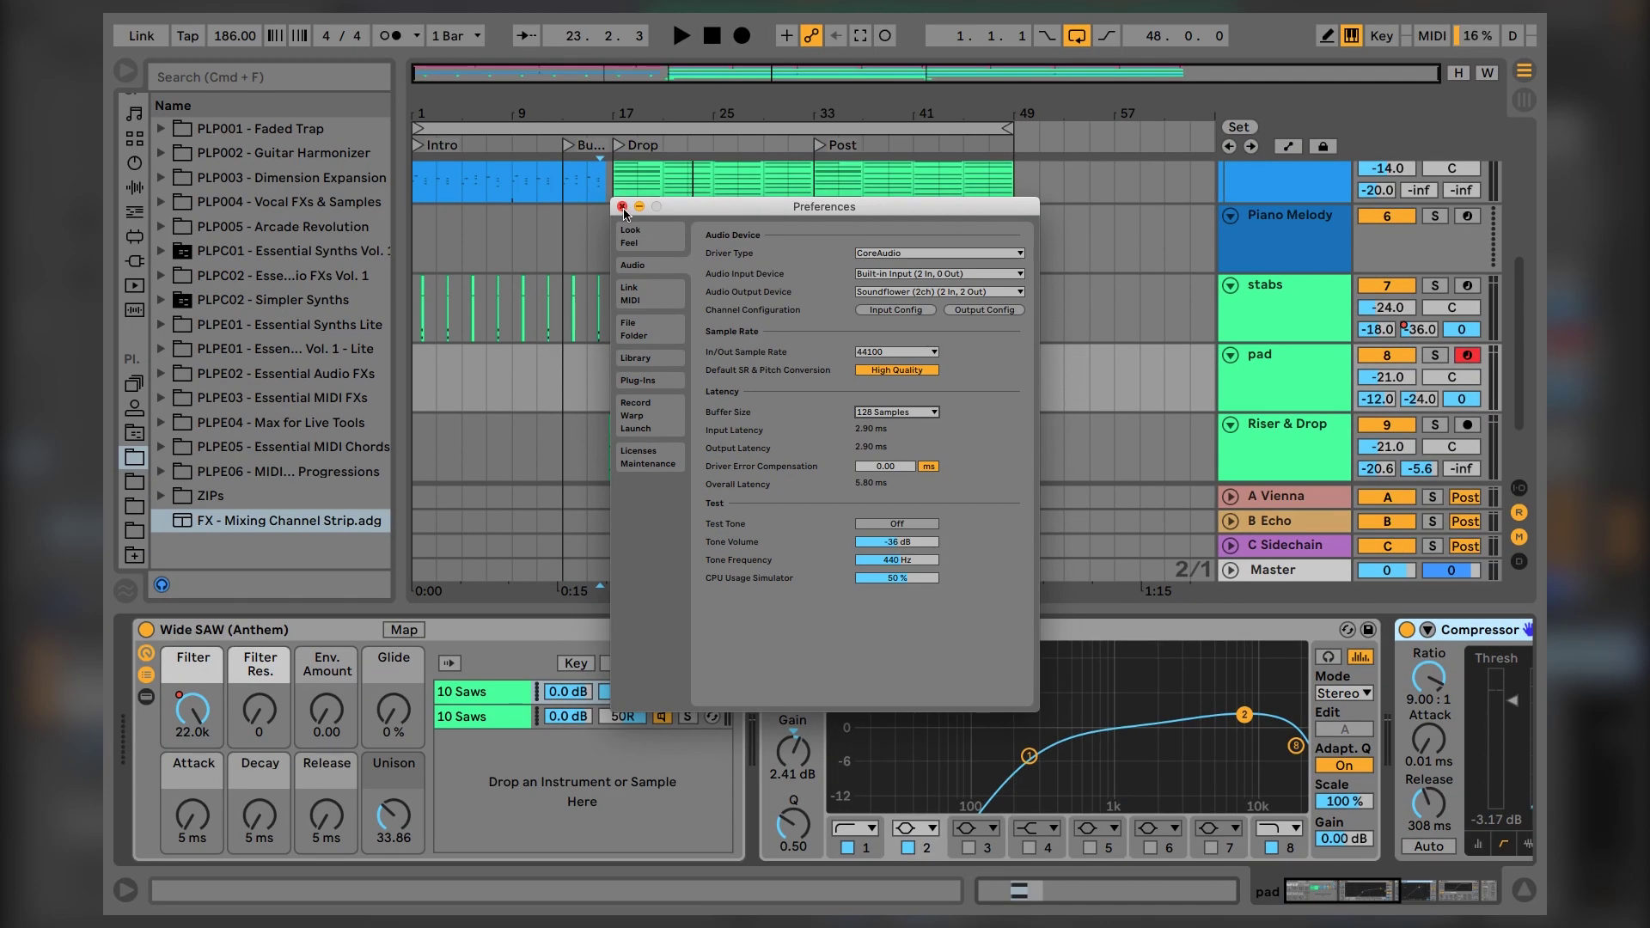
click(622, 207)
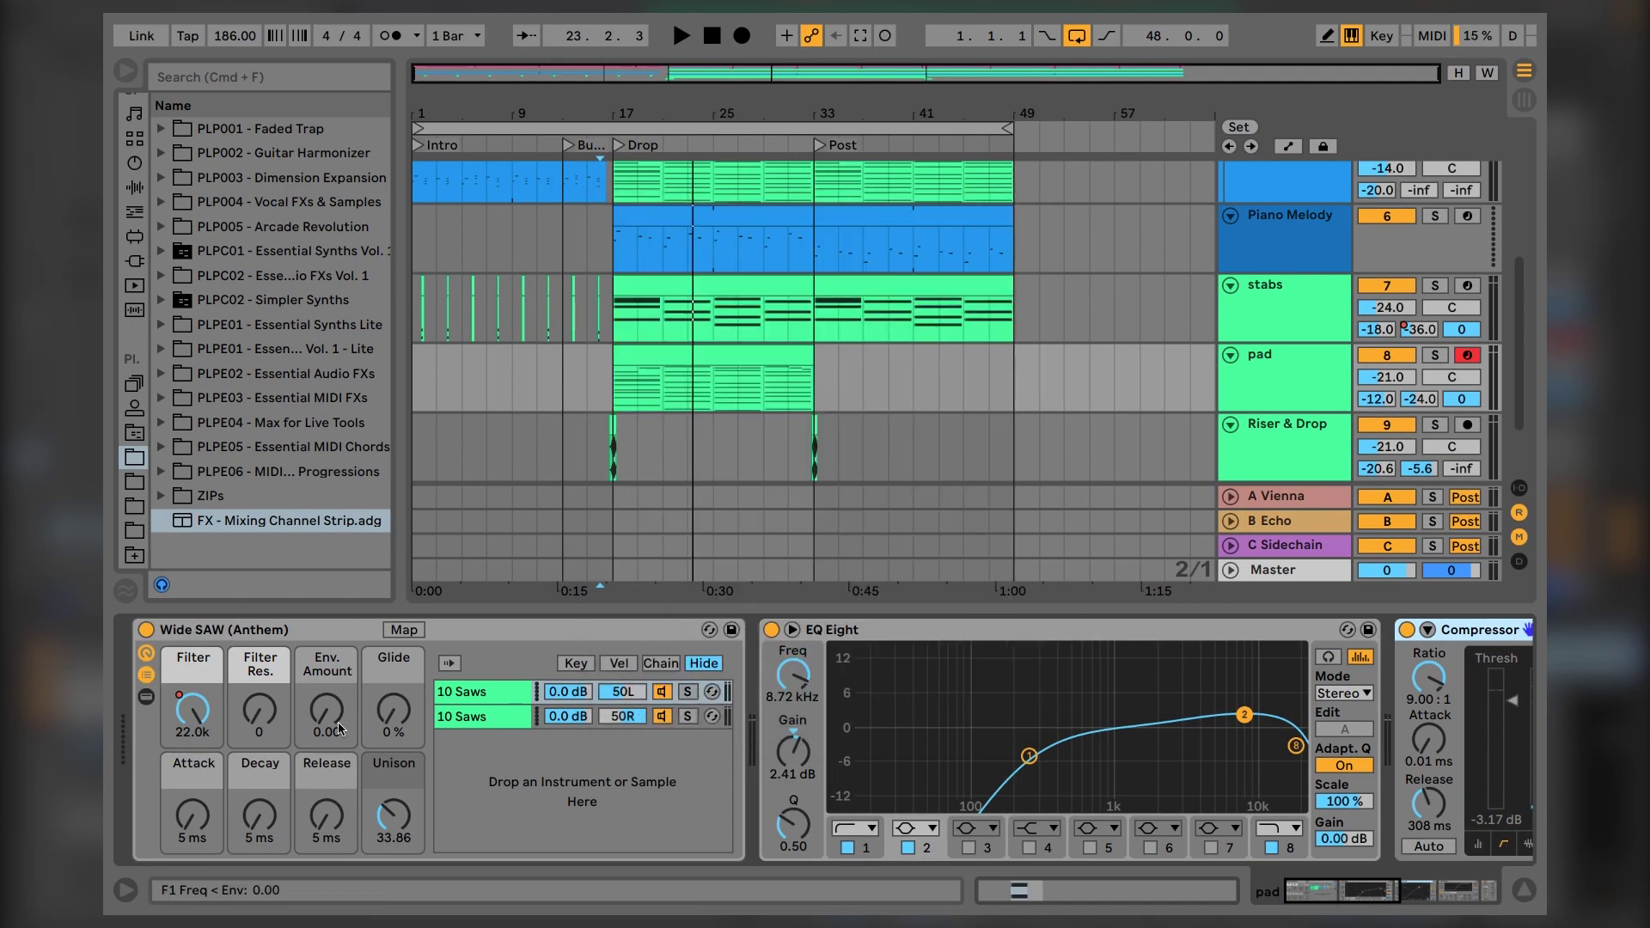
- Set Unison Voices to 2 in the Wide SAW rack's Analog synth and switch off its unison
click(144, 697)
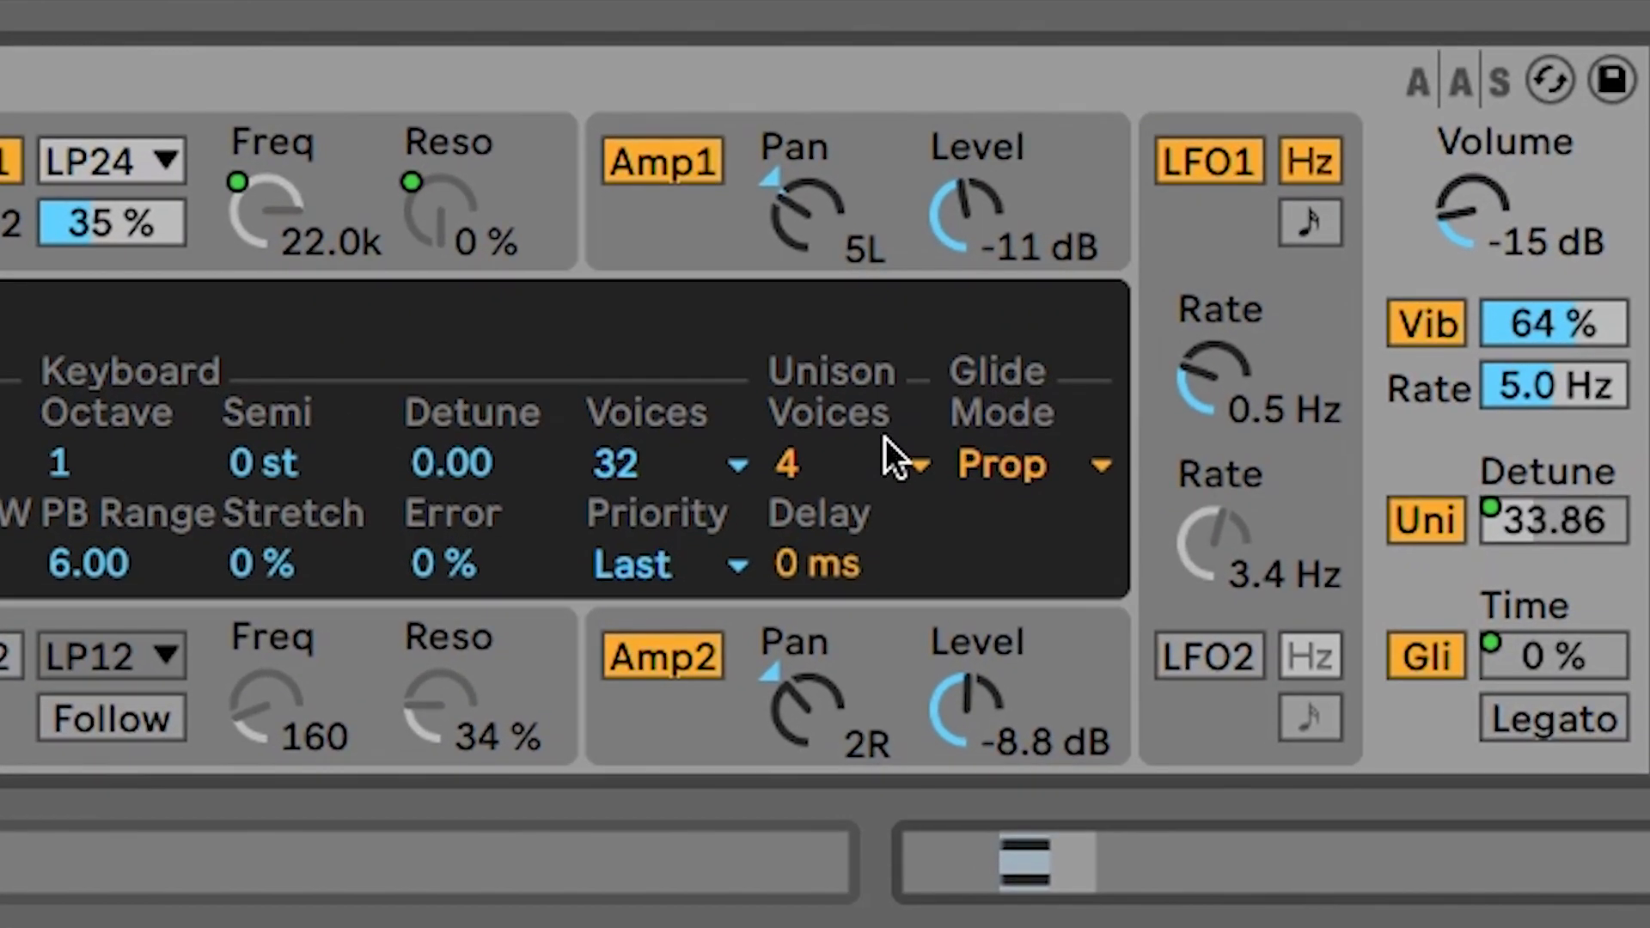
click(885, 438)
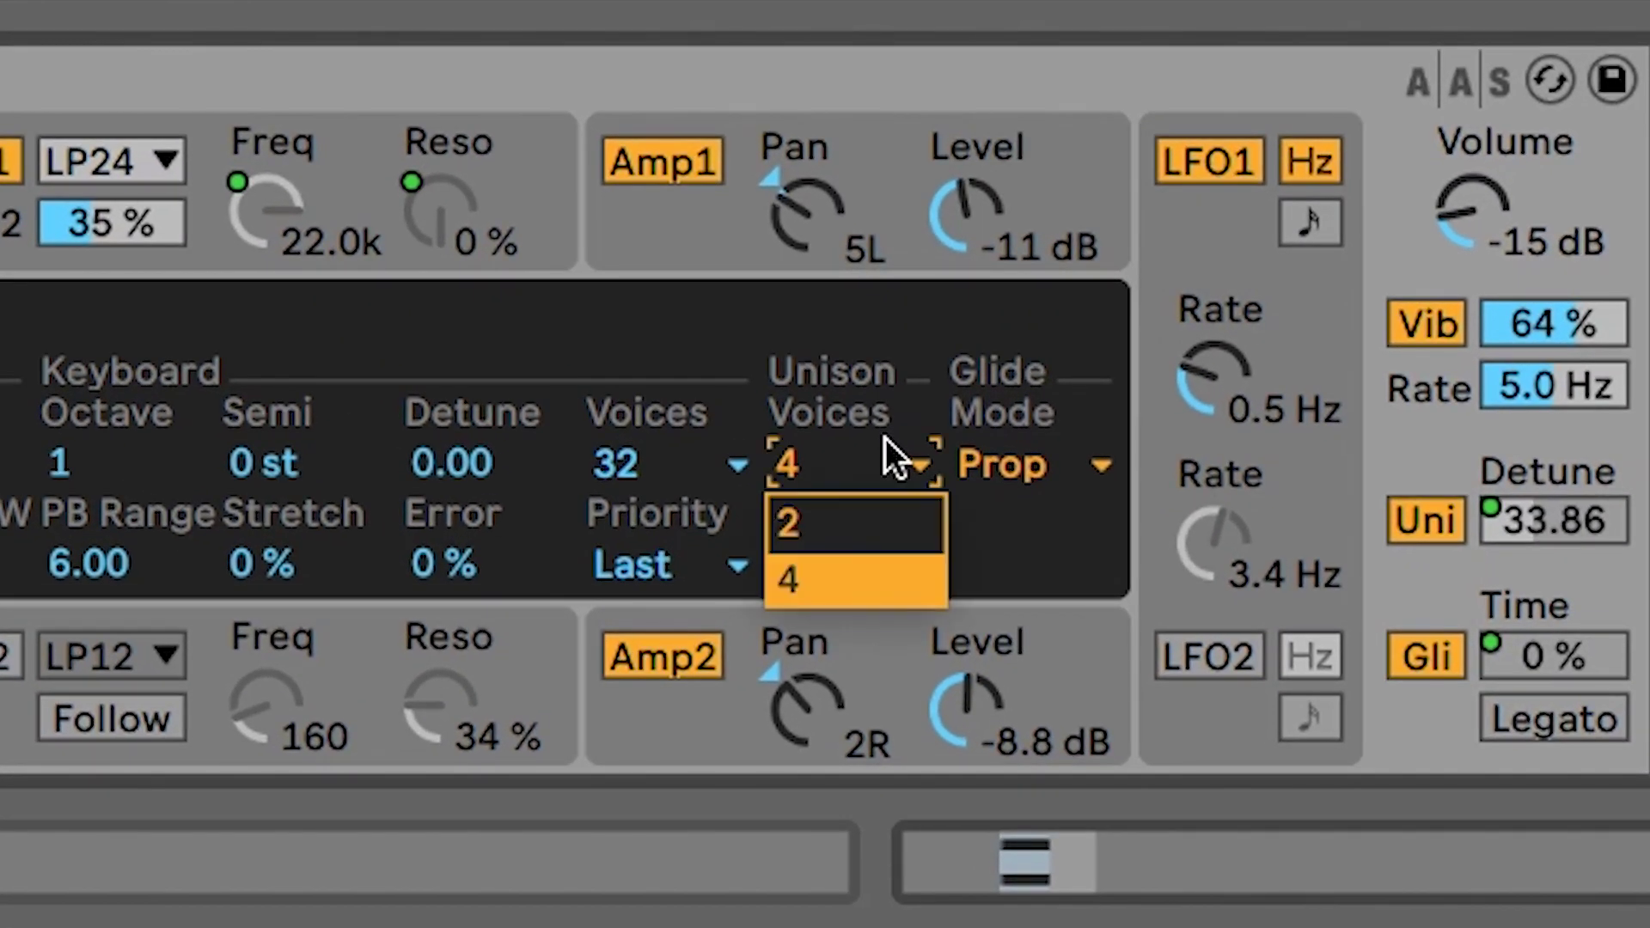
click(899, 520)
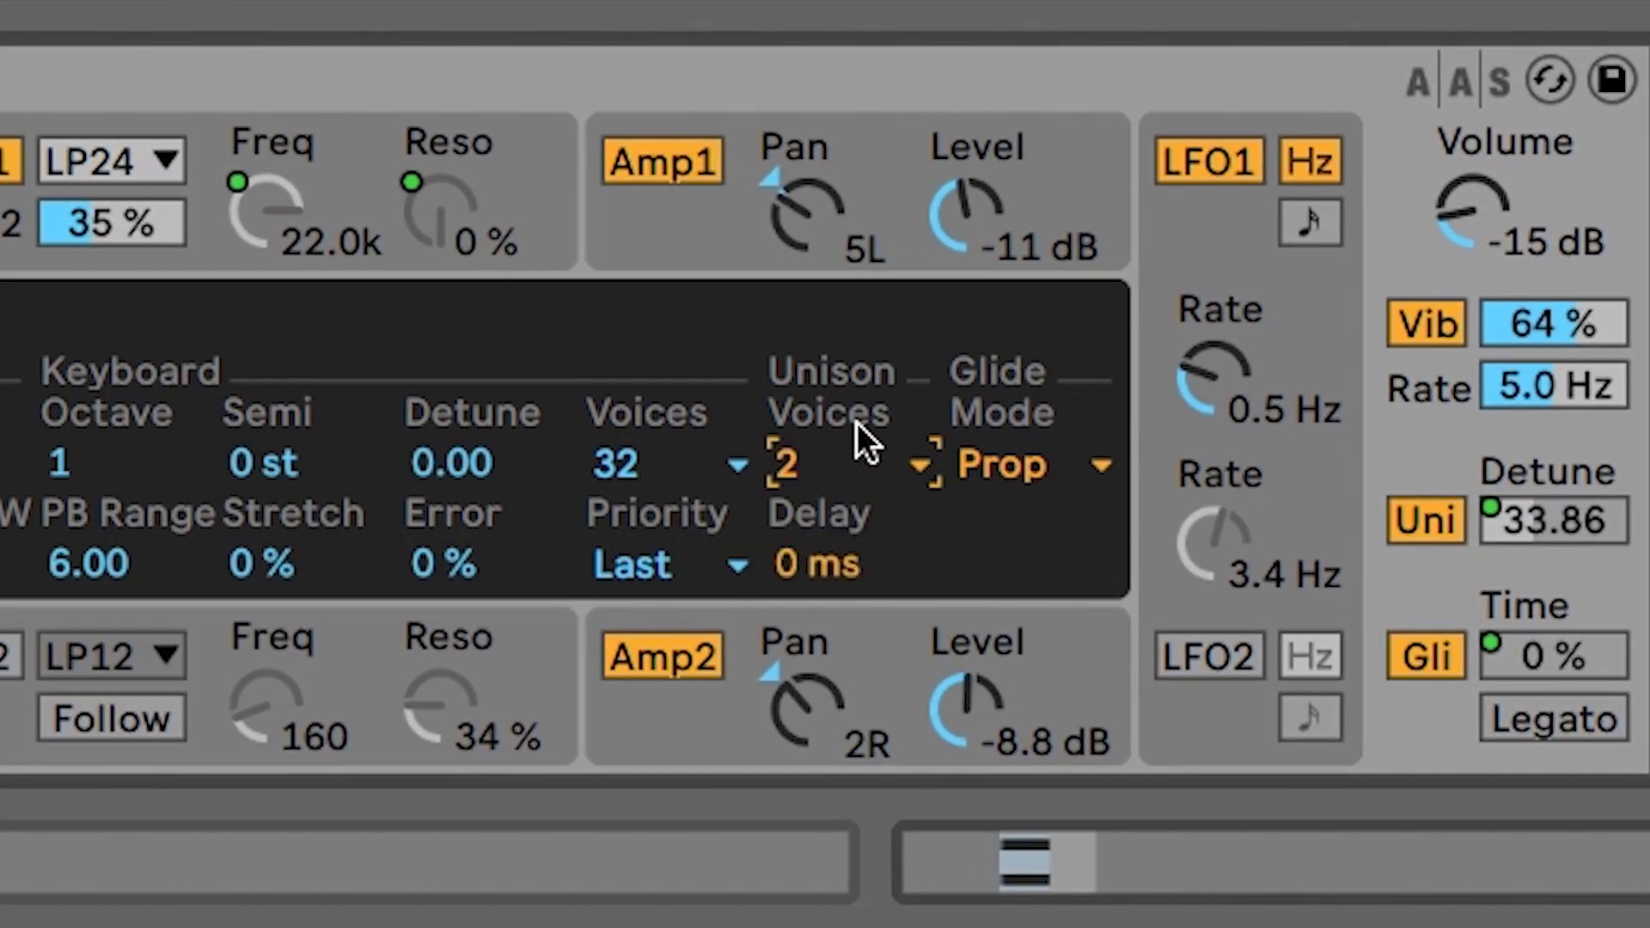
click(1446, 518)
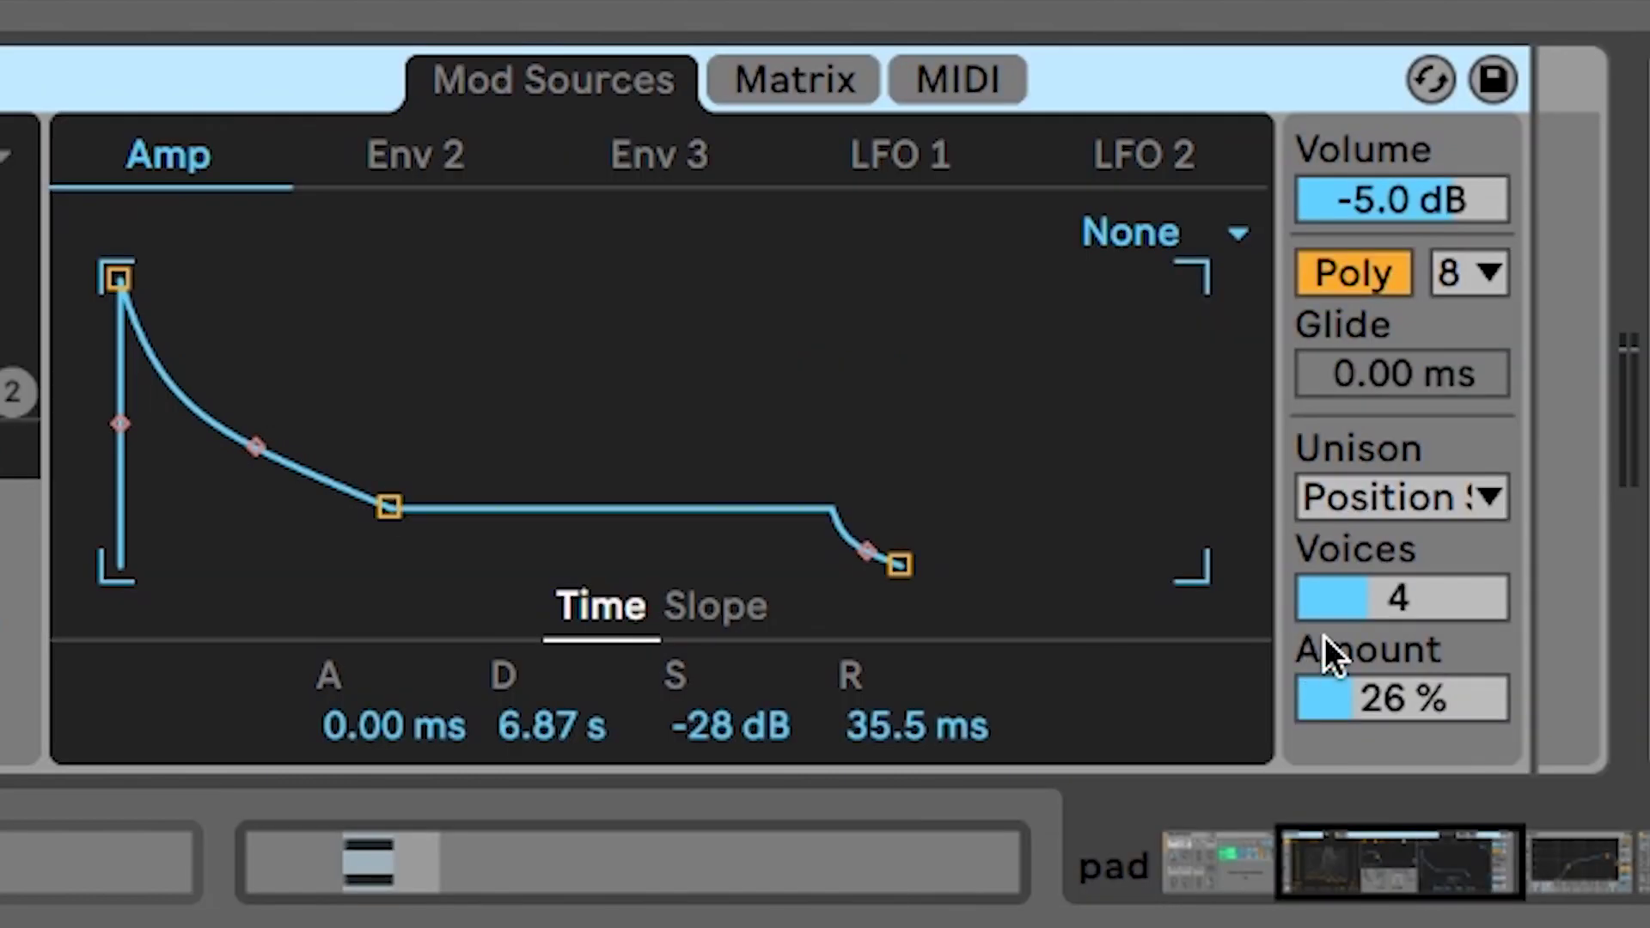
- Lower the unison voice count in the pad's Wavetable synth and reduce the Spread amount in the Operator synth
drag(1333, 597, 1332, 627)
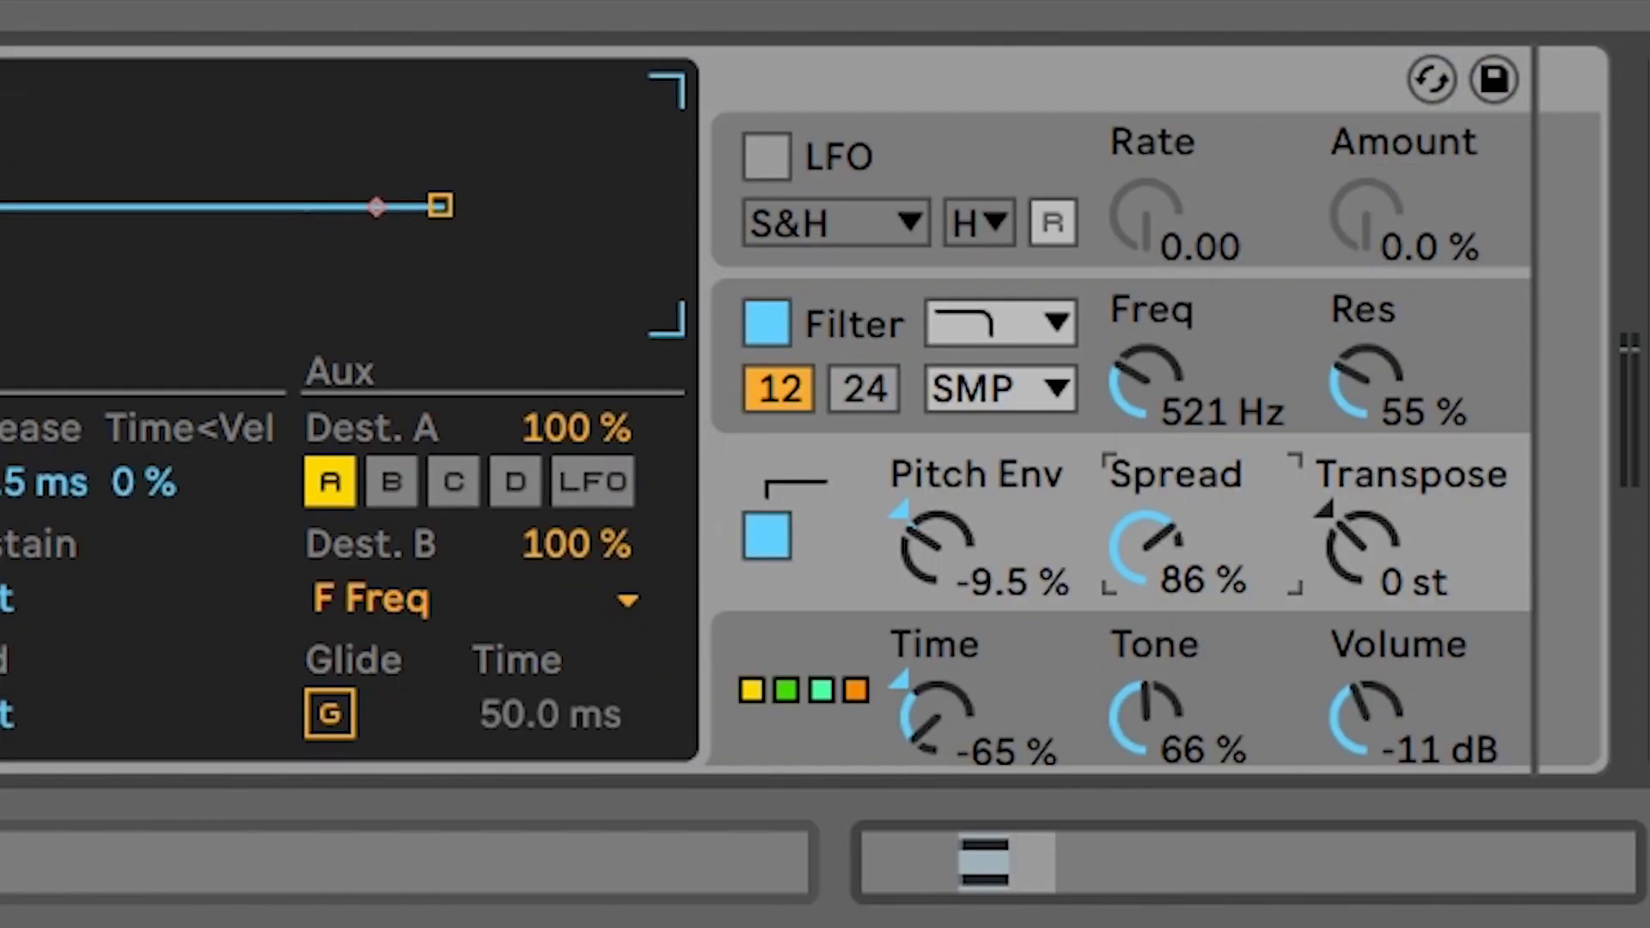
mouse_move(1145, 546)
mouse_down()
mouse_move(1146, 602)
mouse_move(1145, 558)
mouse_up()
mouse_move(846, 587)
mouse_down()
mouse_move(846, 542)
mouse_move(847, 644)
mouse_move(846, 601)
mouse_up()
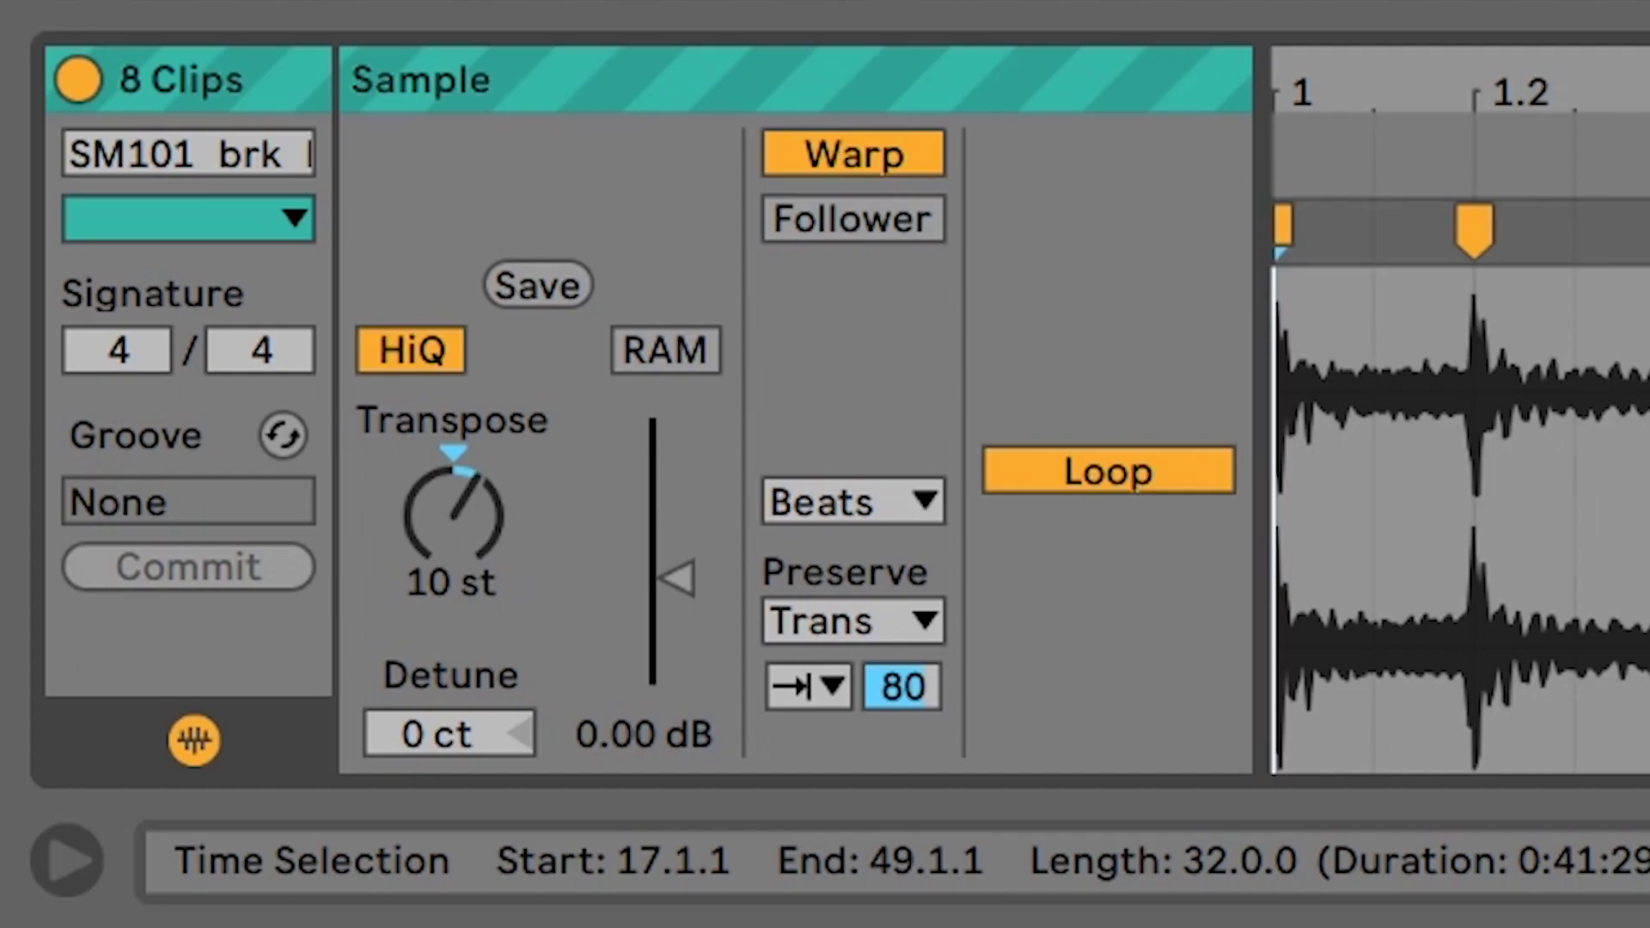
- Choose the Beats warp mode for the eight selected break clips
click(894, 516)
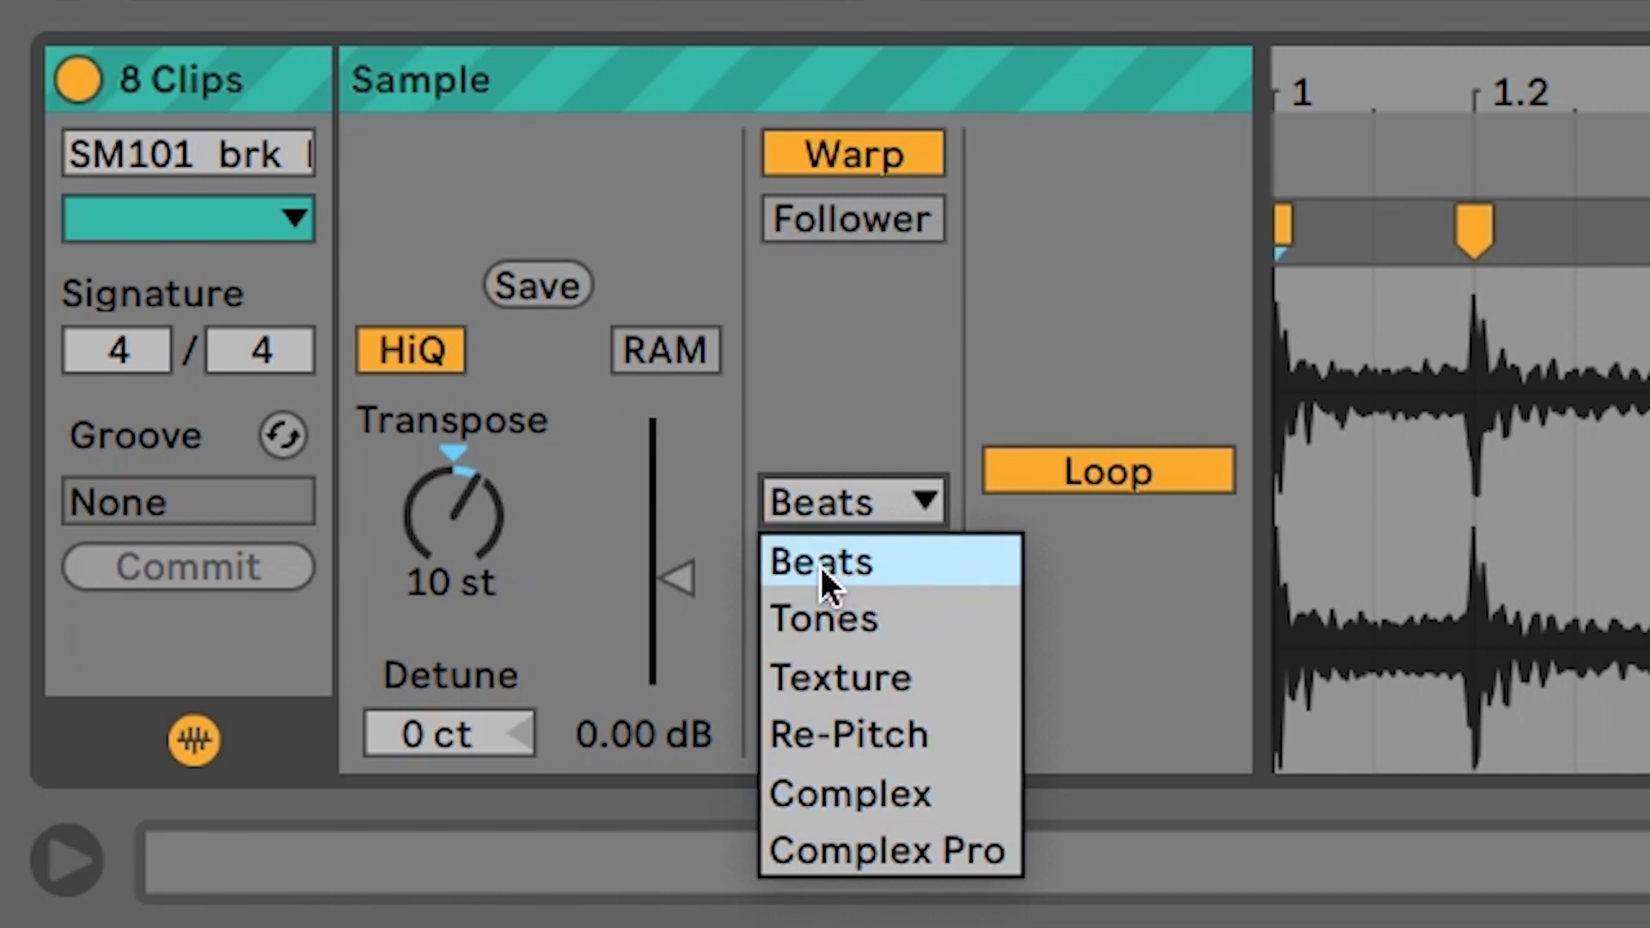
click(909, 566)
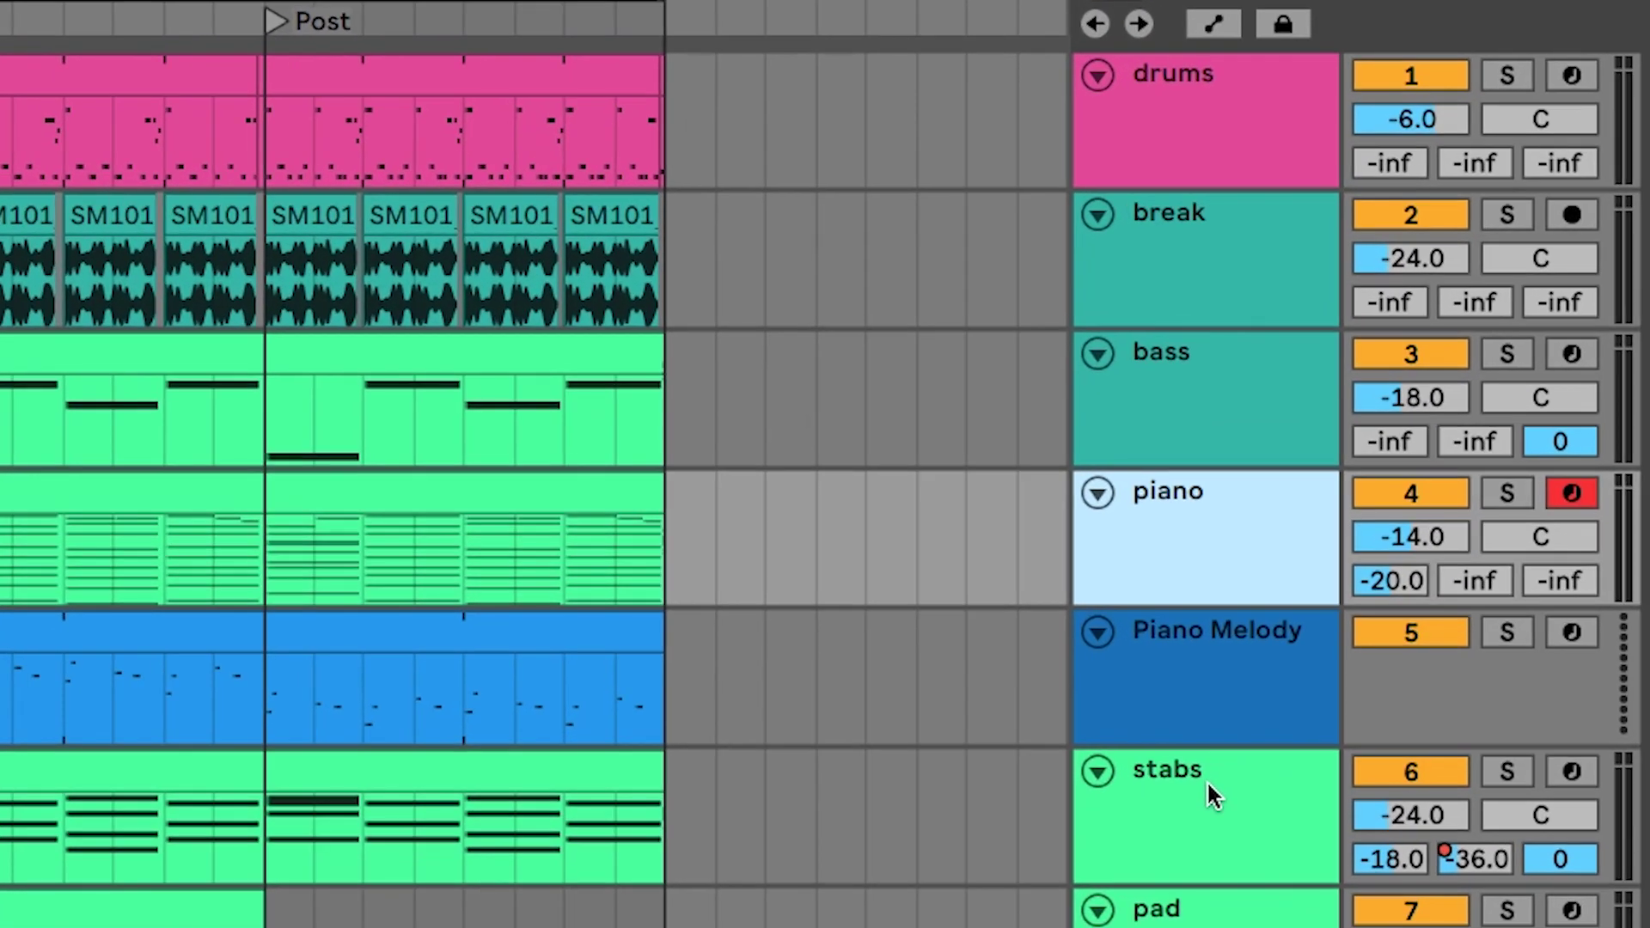
- Freeze the stabs track and look through its device chain
right_click(1285, 525)
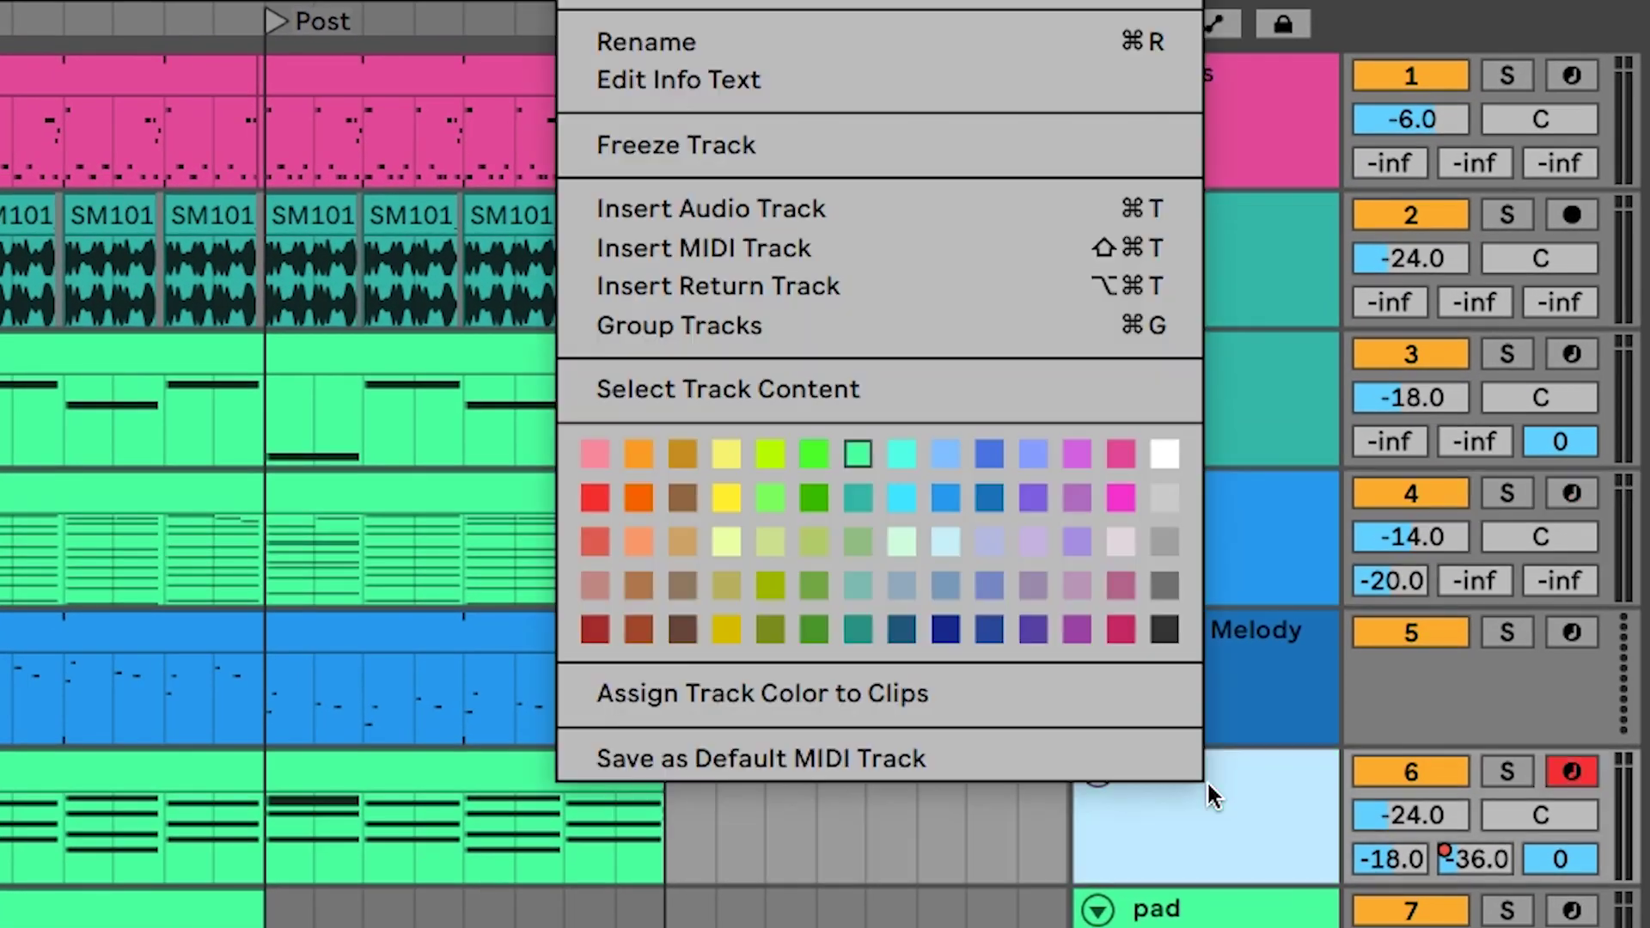
click(1060, 142)
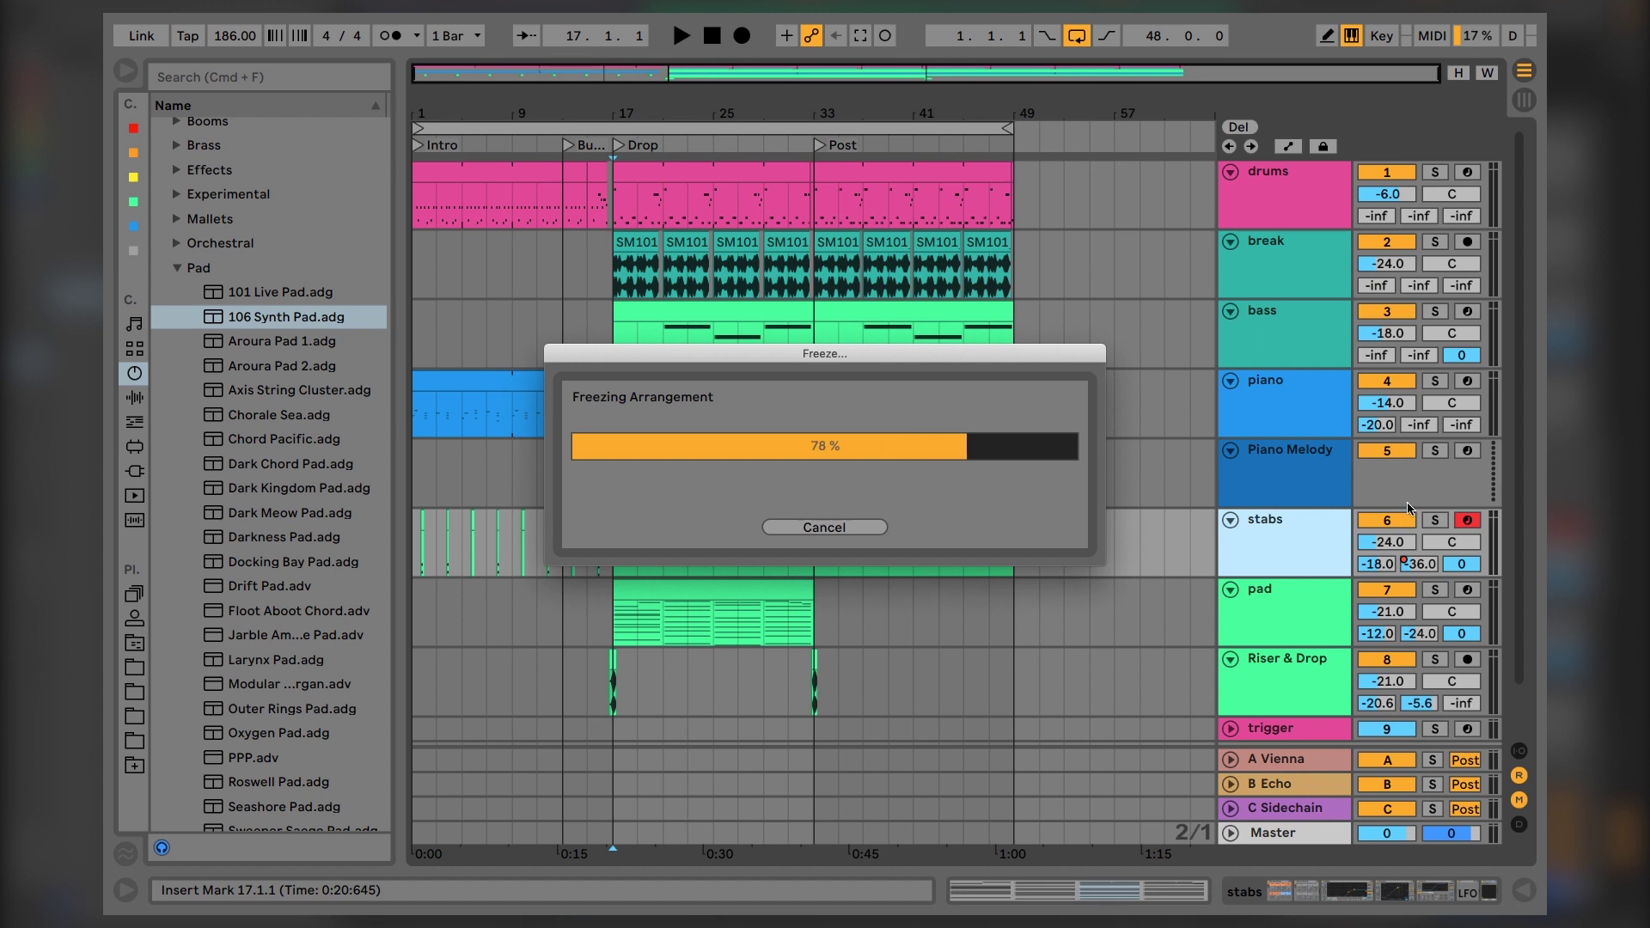
double_click(1266, 538)
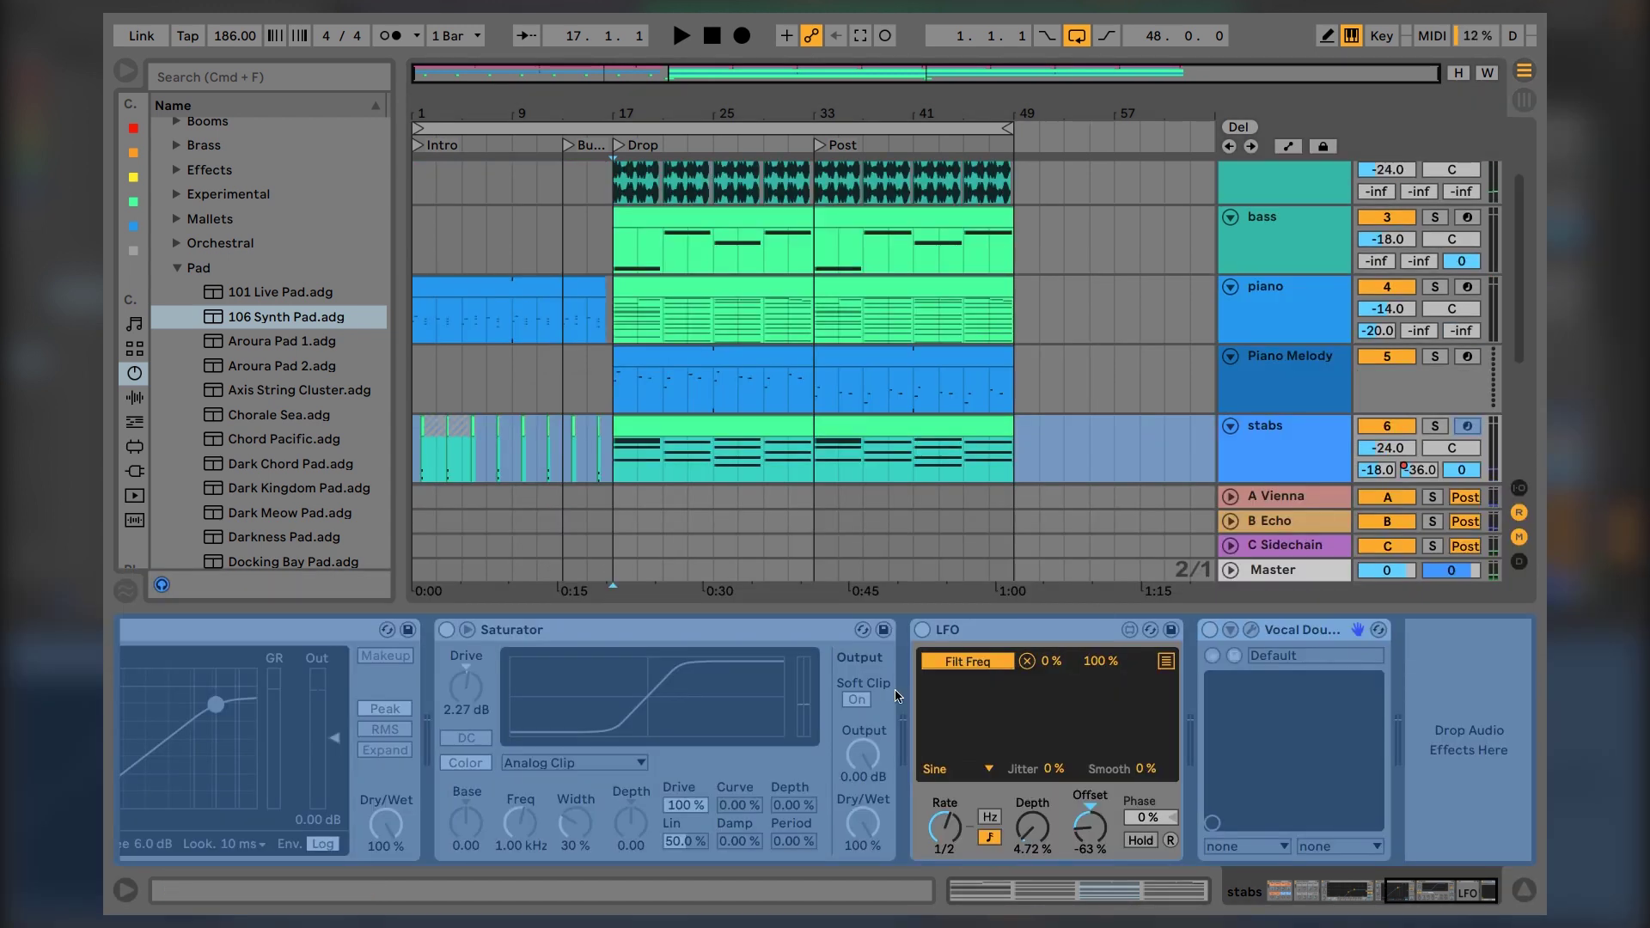
scroll(896, 696, up, 5)
scroll(896, 696, up, 3)
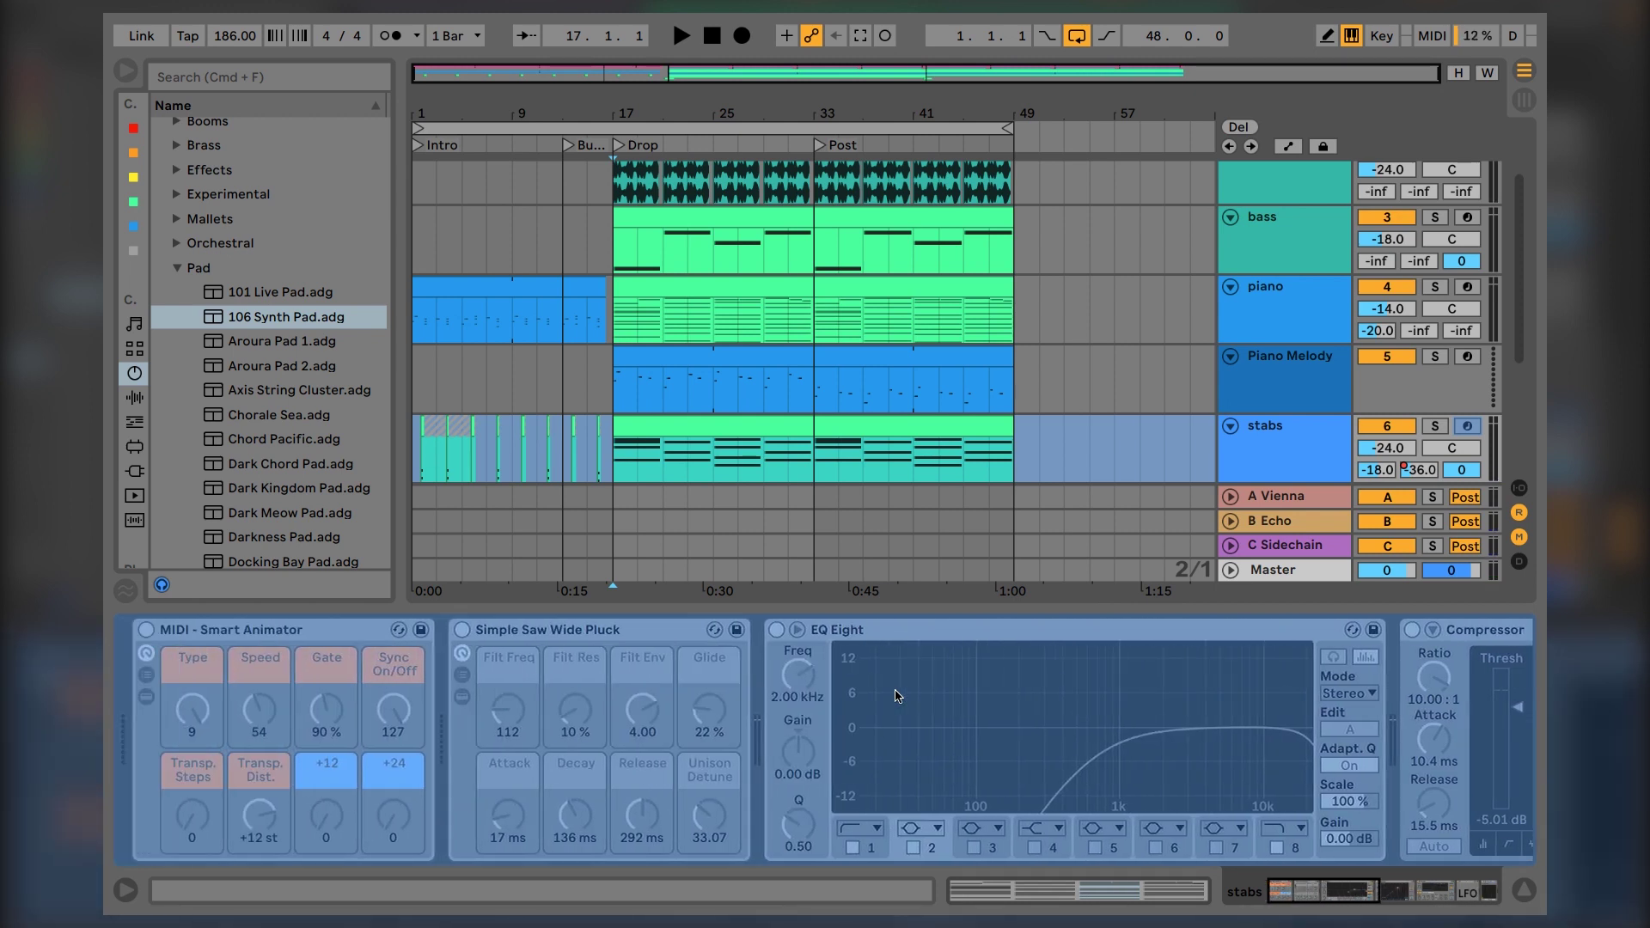
scroll(895, 696, down, 8)
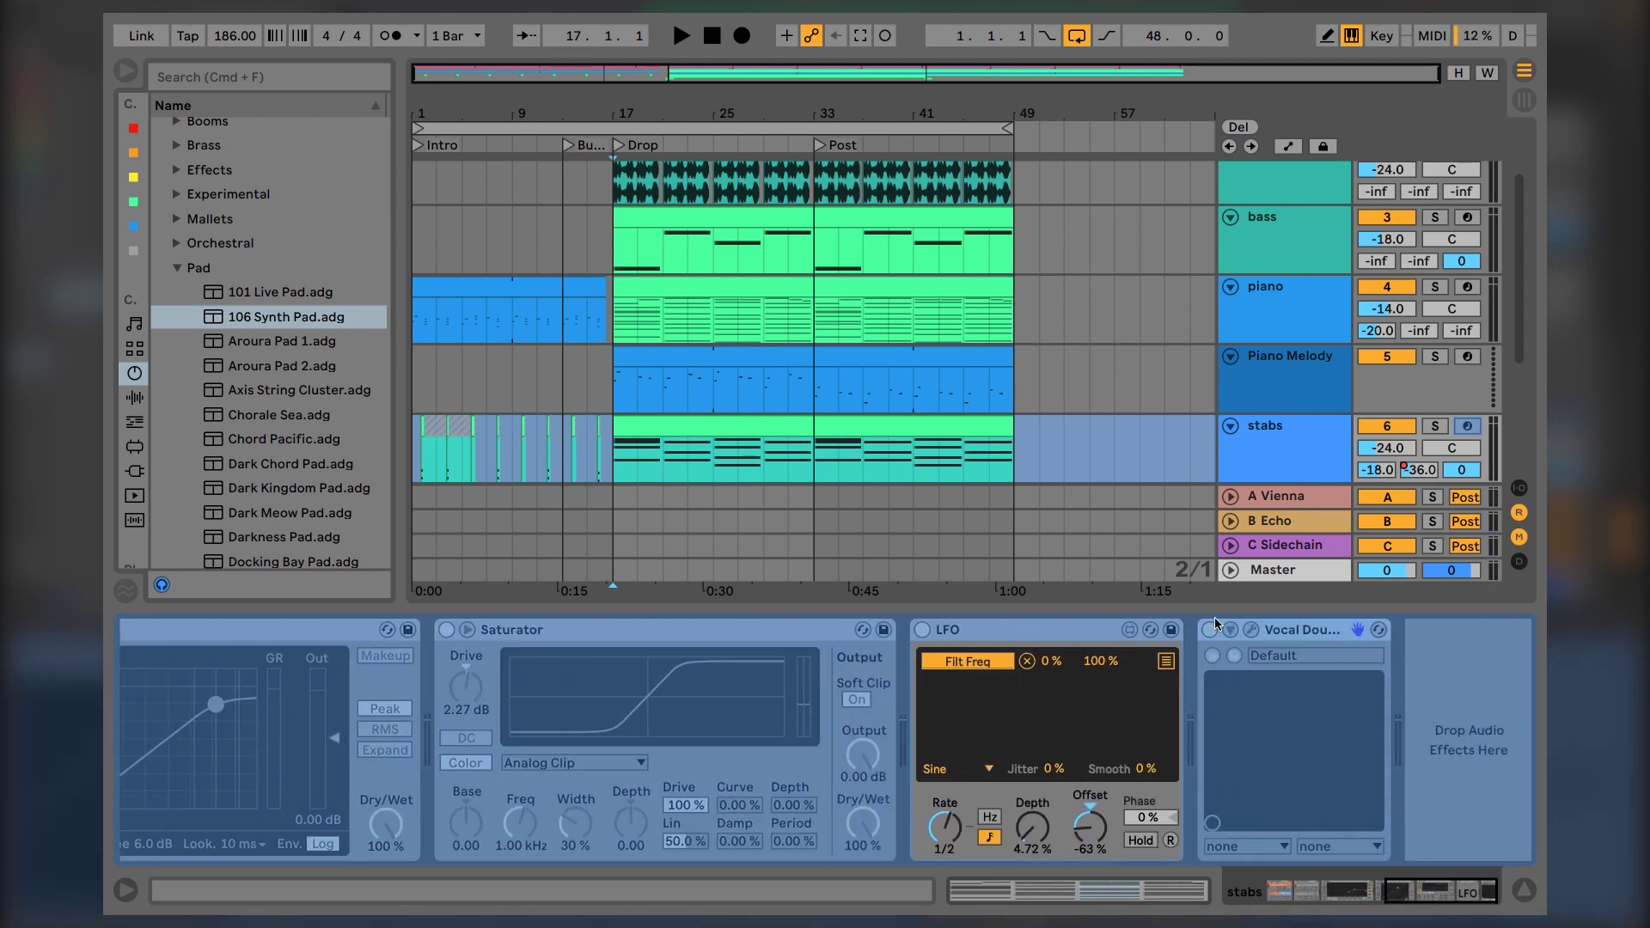
- Solo the frozen stabs track and open its track options
click(1434, 426)
scroll(1036, 459, down, 3)
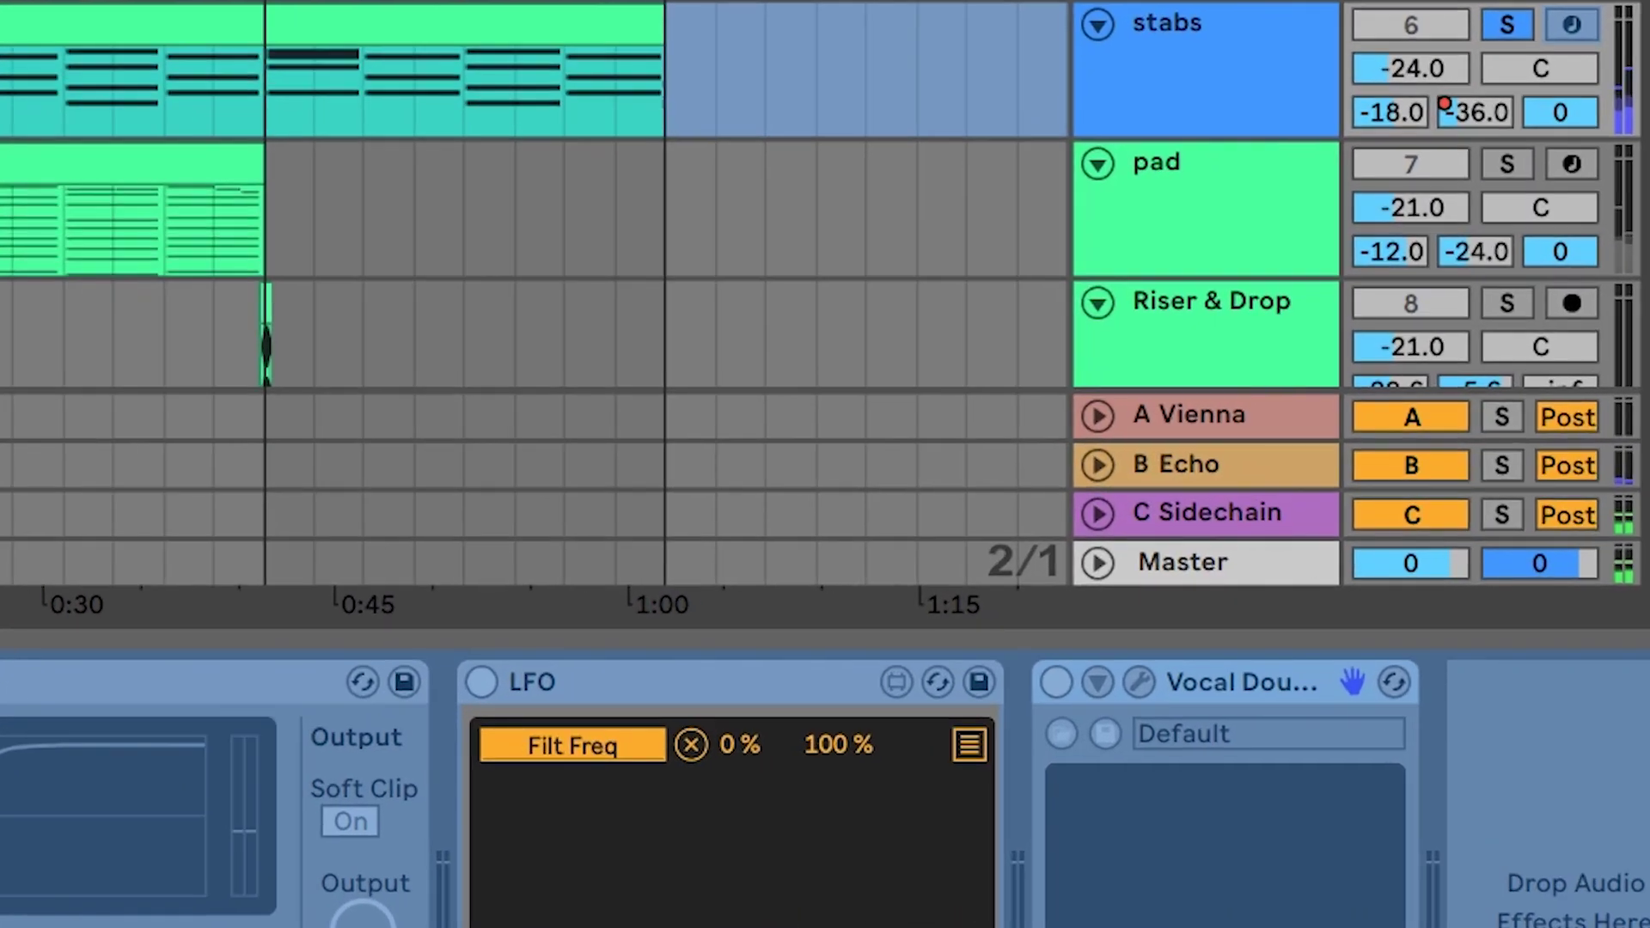
right_click(1170, 80)
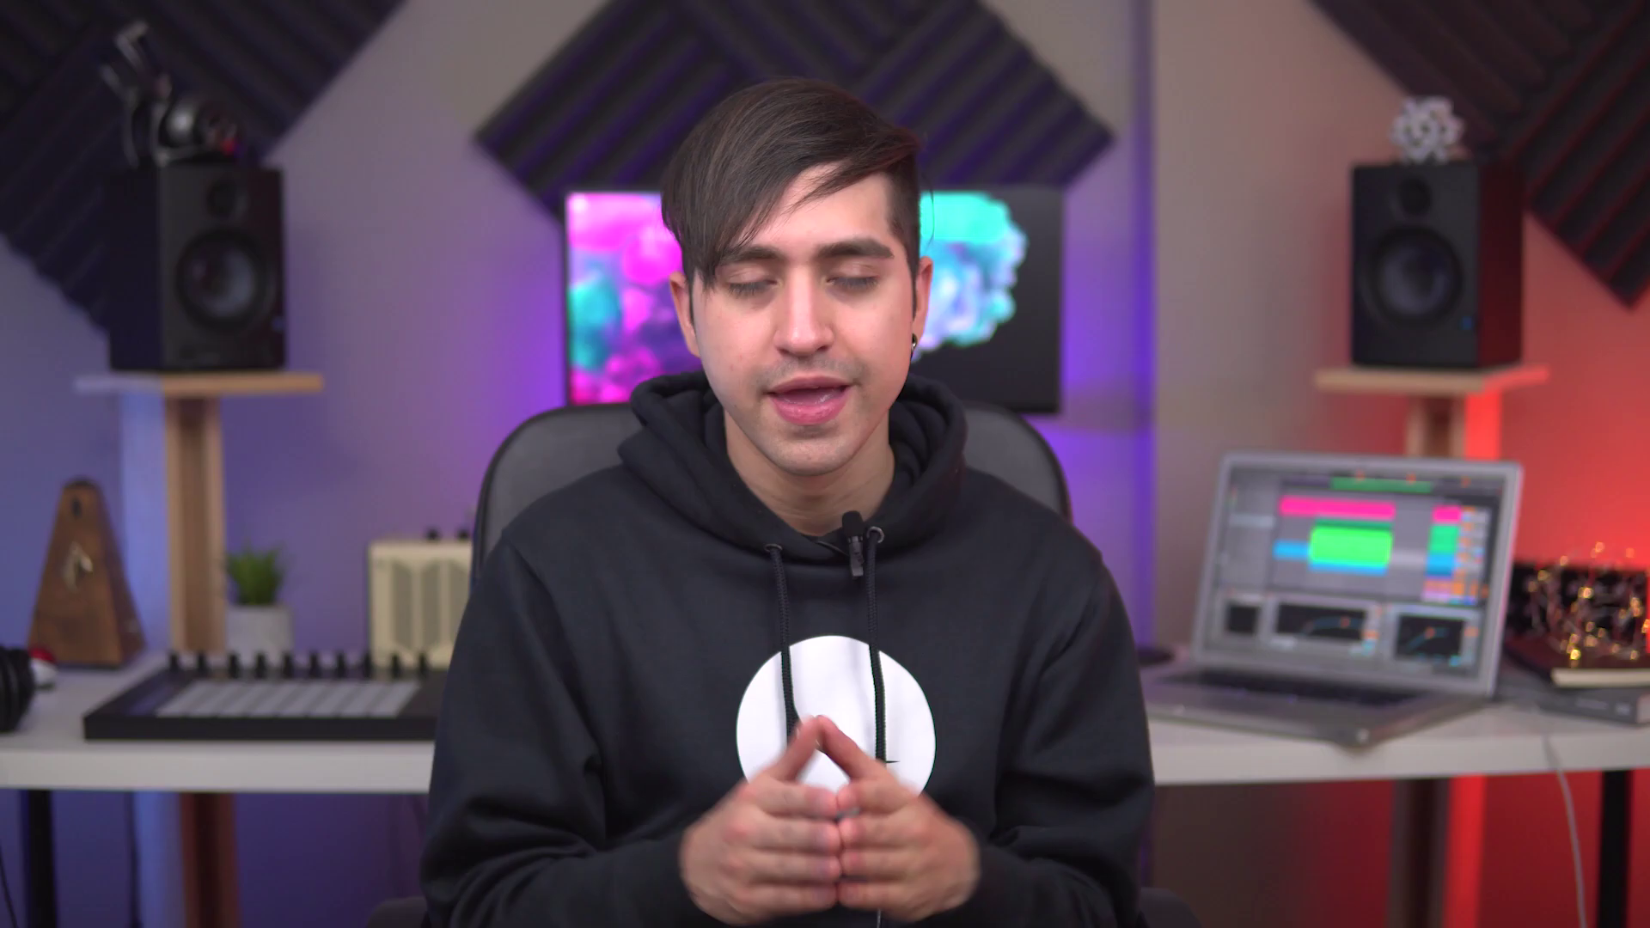